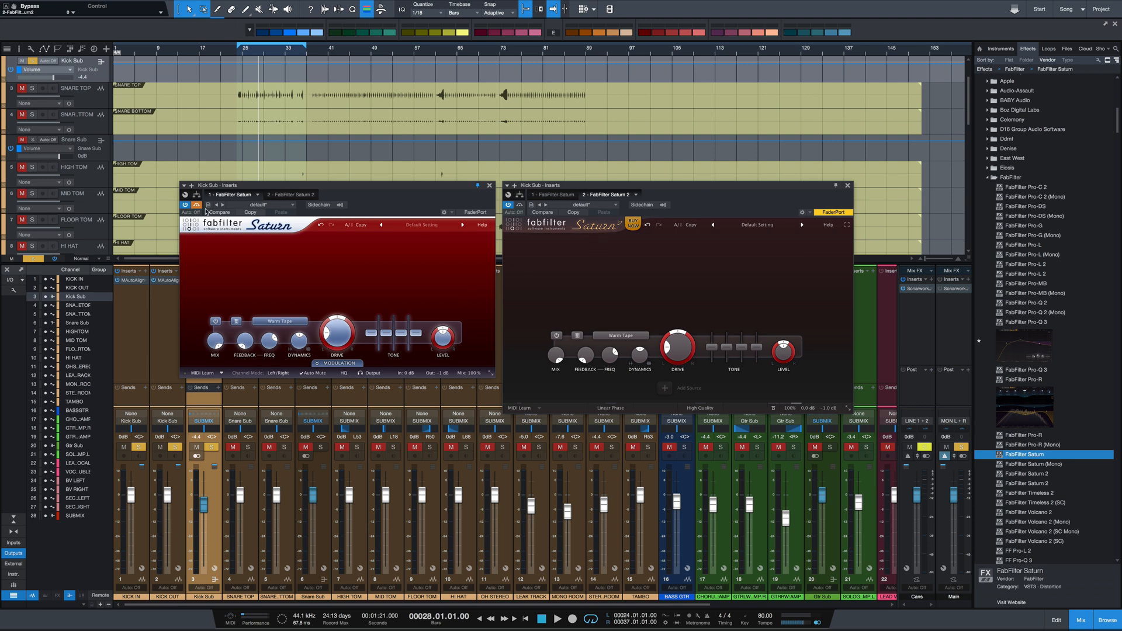
# Switch the original Saturn's interface size to Wide and return it to Normal
pyautogui.click(491, 374)
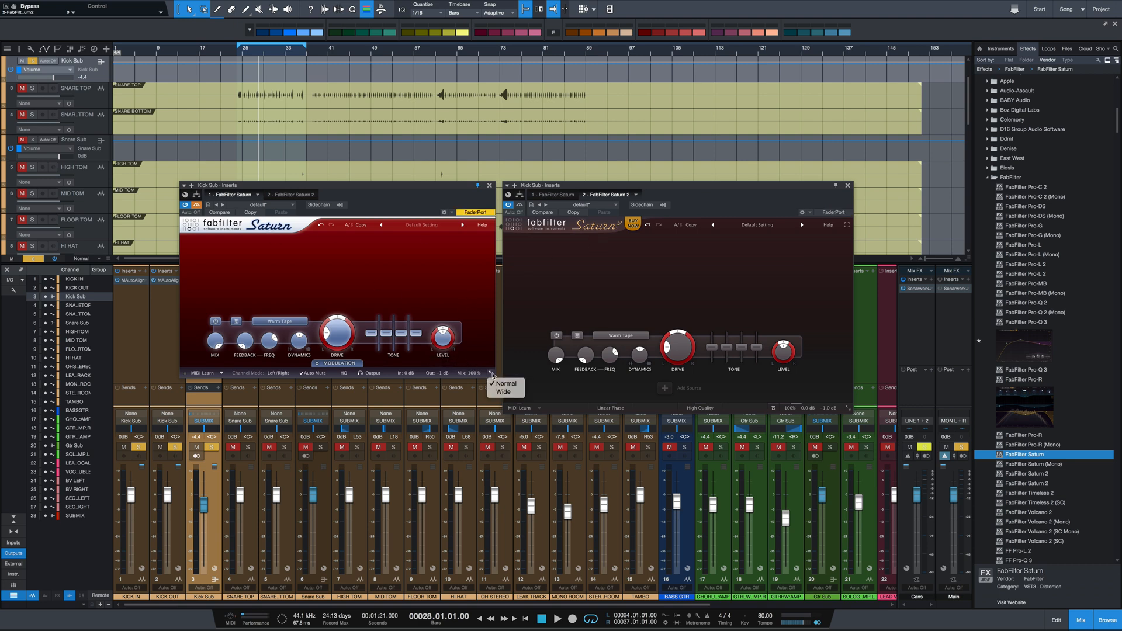
pyautogui.click(503, 392)
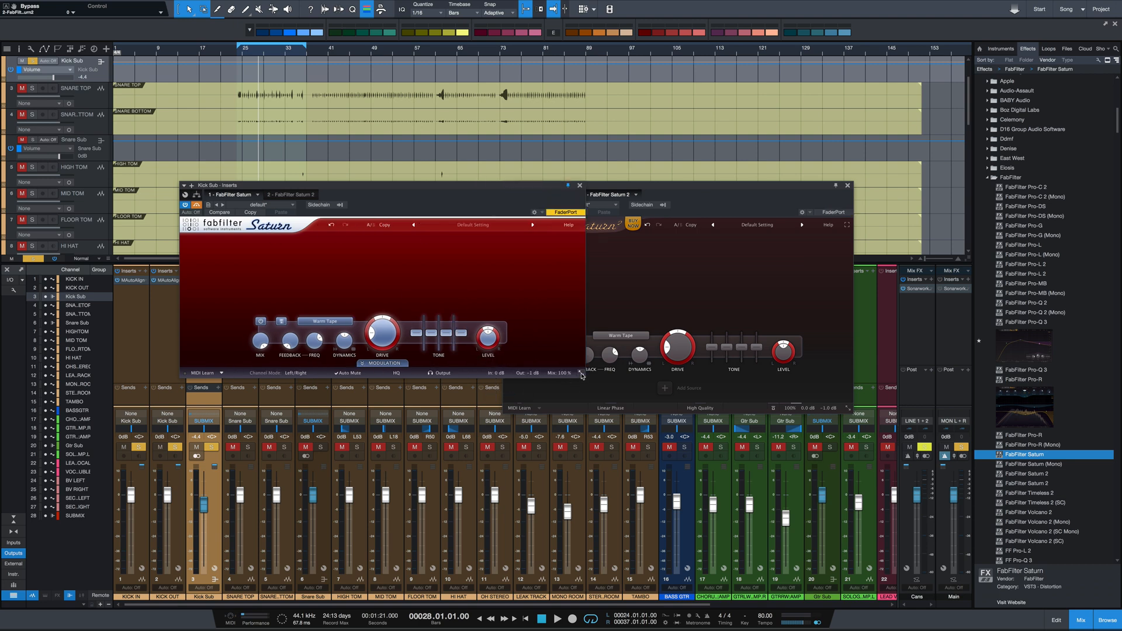
pyautogui.click(582, 374)
pyautogui.click(593, 383)
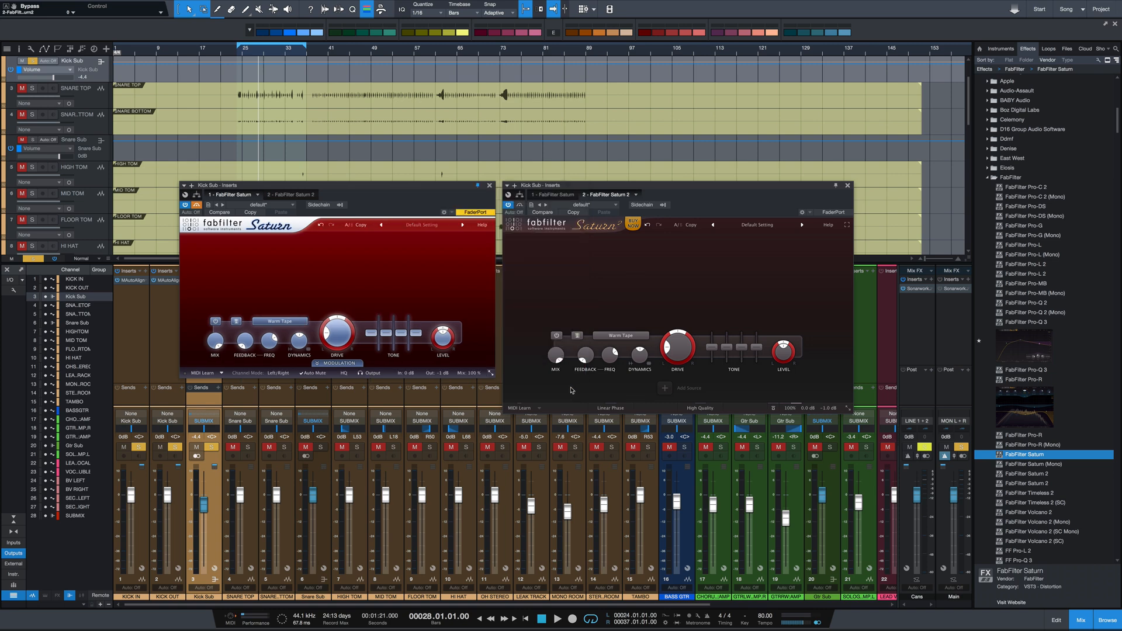
# Try the Saturn 2 interface at Medium, Large and full screen, and return it to Small
pyautogui.click(848, 411)
pyautogui.click(893, 442)
pyautogui.click(898, 463)
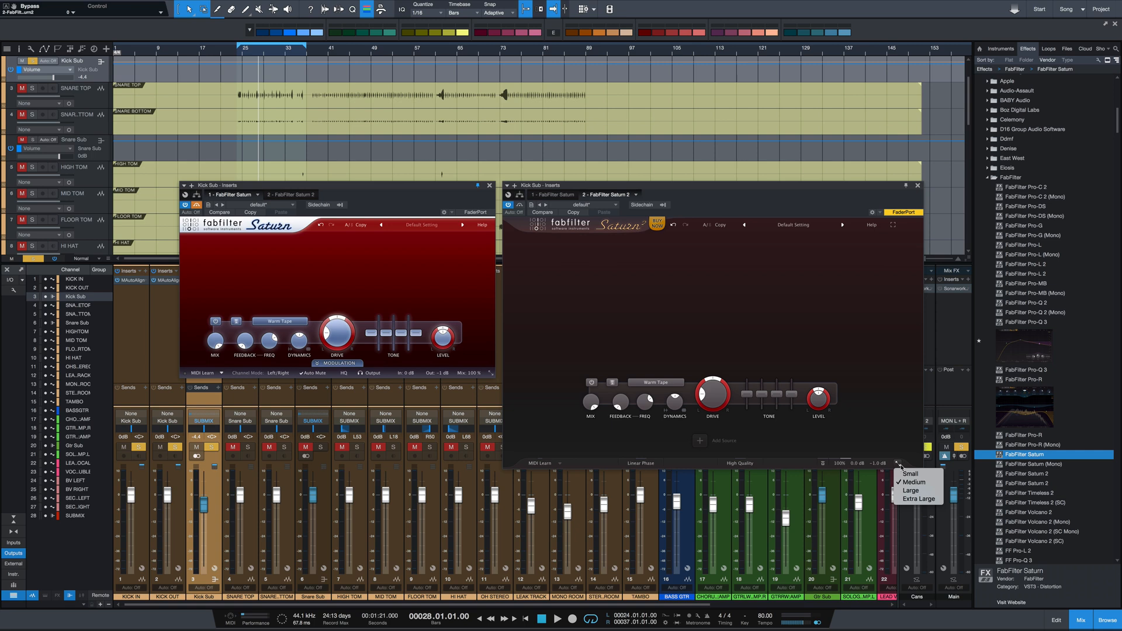
pyautogui.click(920, 492)
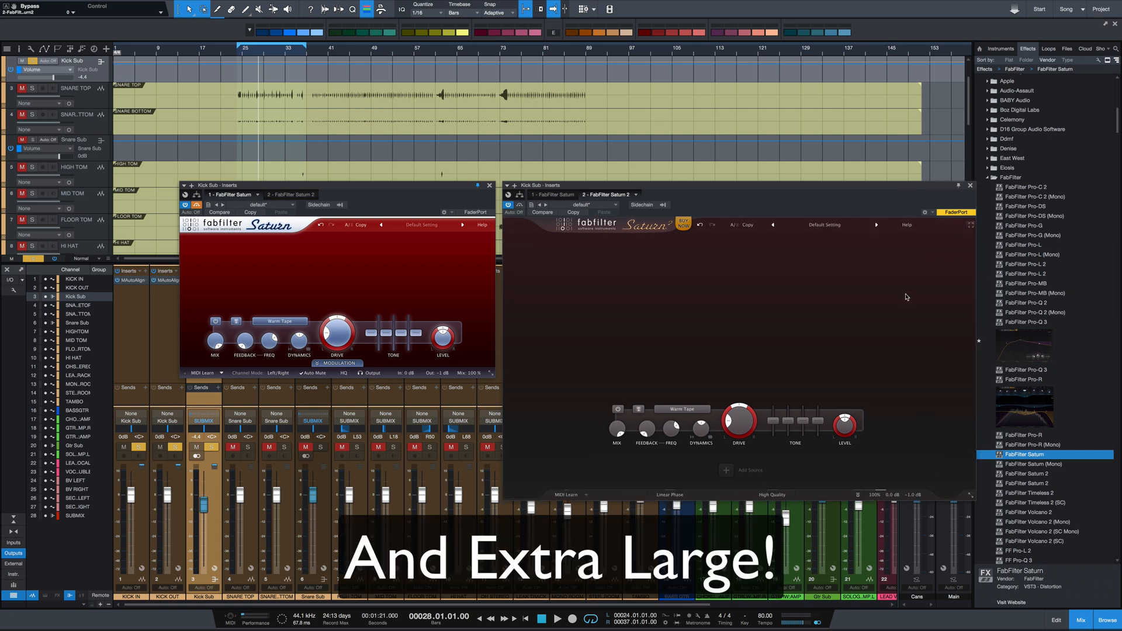
pyautogui.click(970, 225)
pyautogui.click(1116, 8)
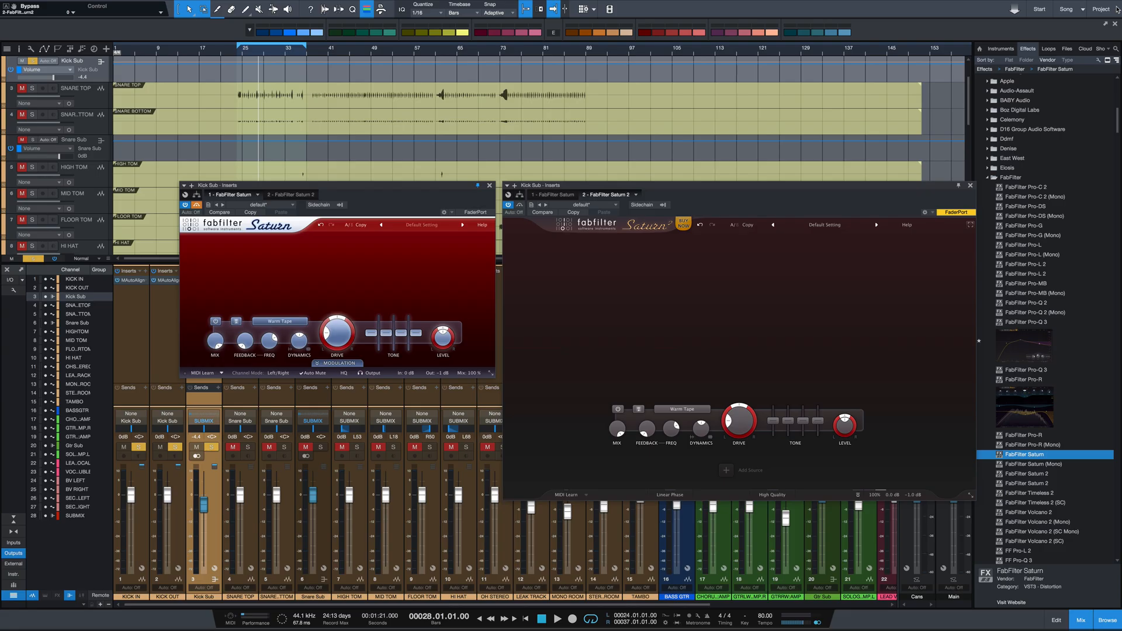
pyautogui.click(970, 495)
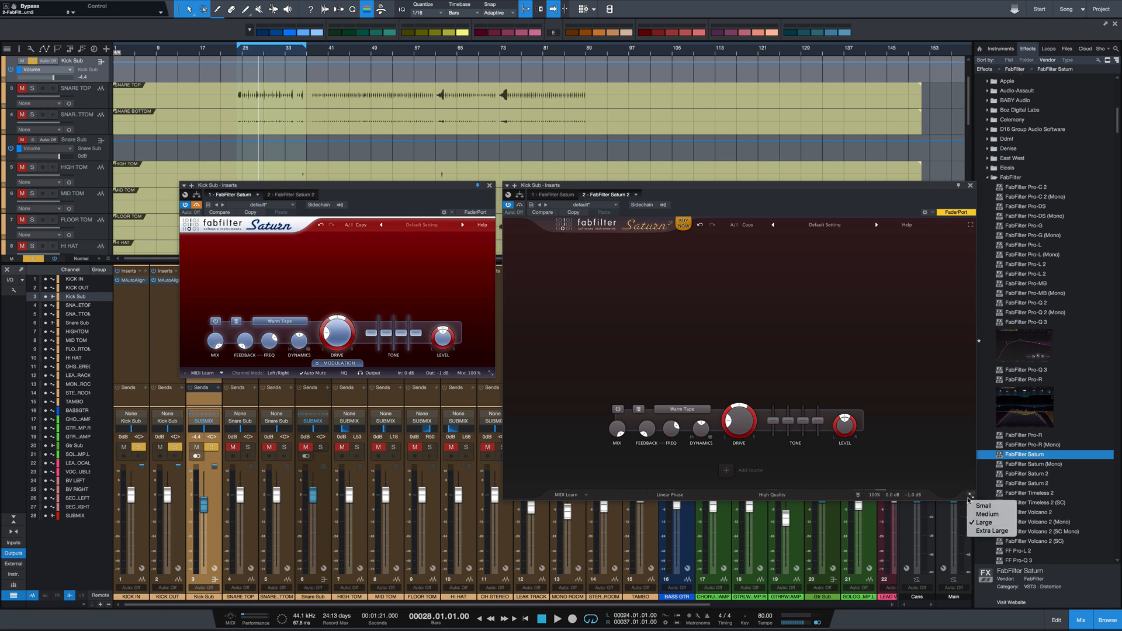
pyautogui.click(983, 514)
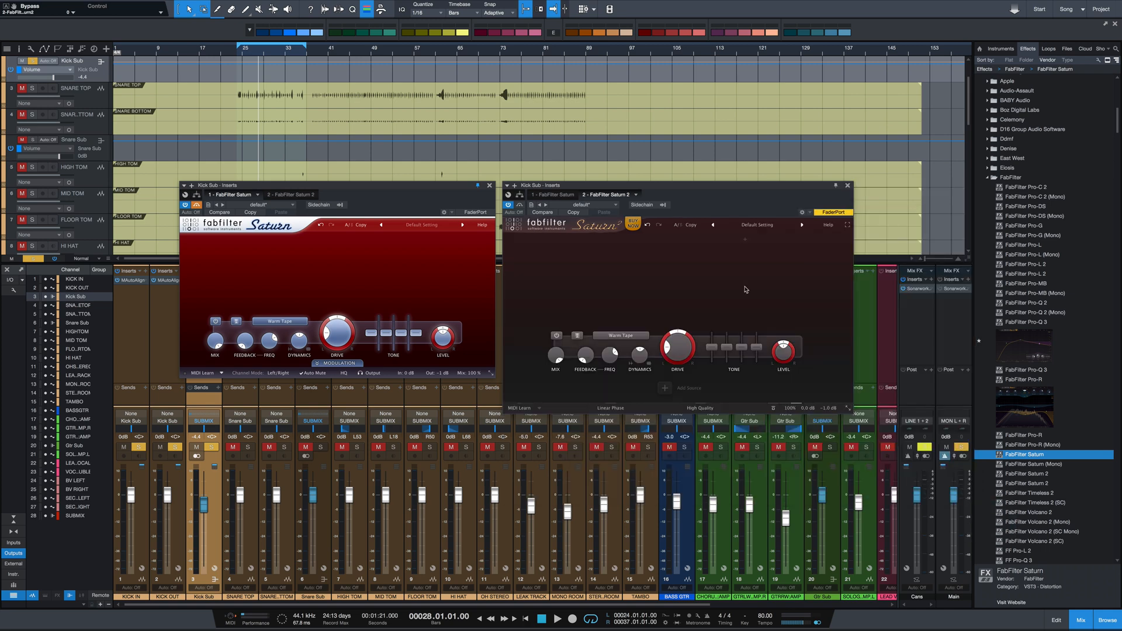
# Examine Saturn 2's linear phase setting and the available slopes for the band 1 crossover
pyautogui.click(609, 409)
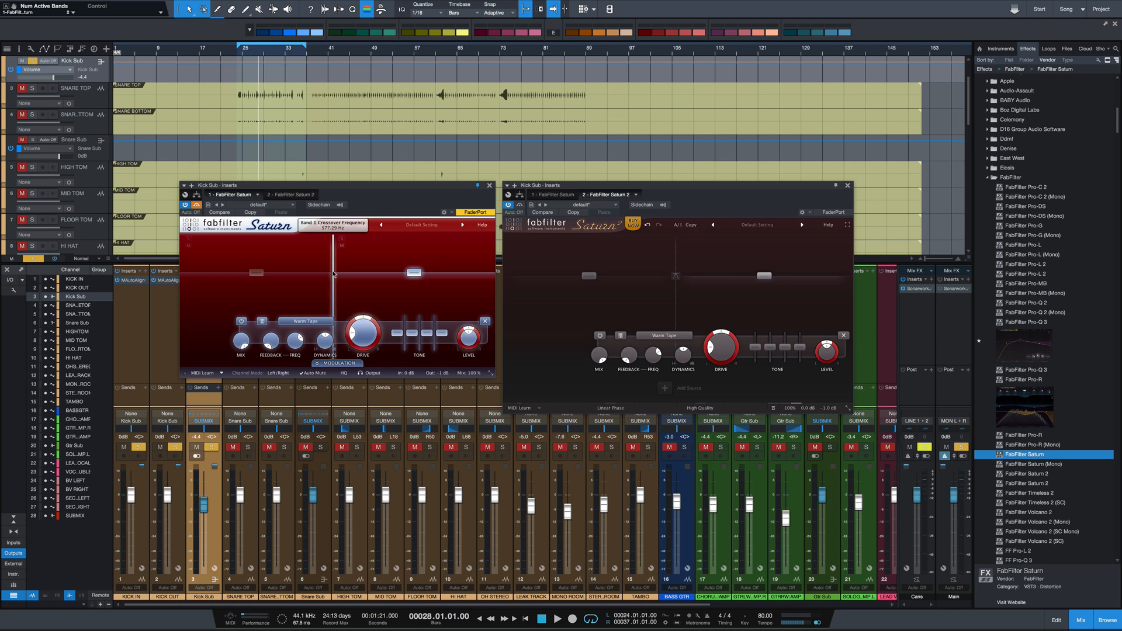
pyautogui.click(676, 279)
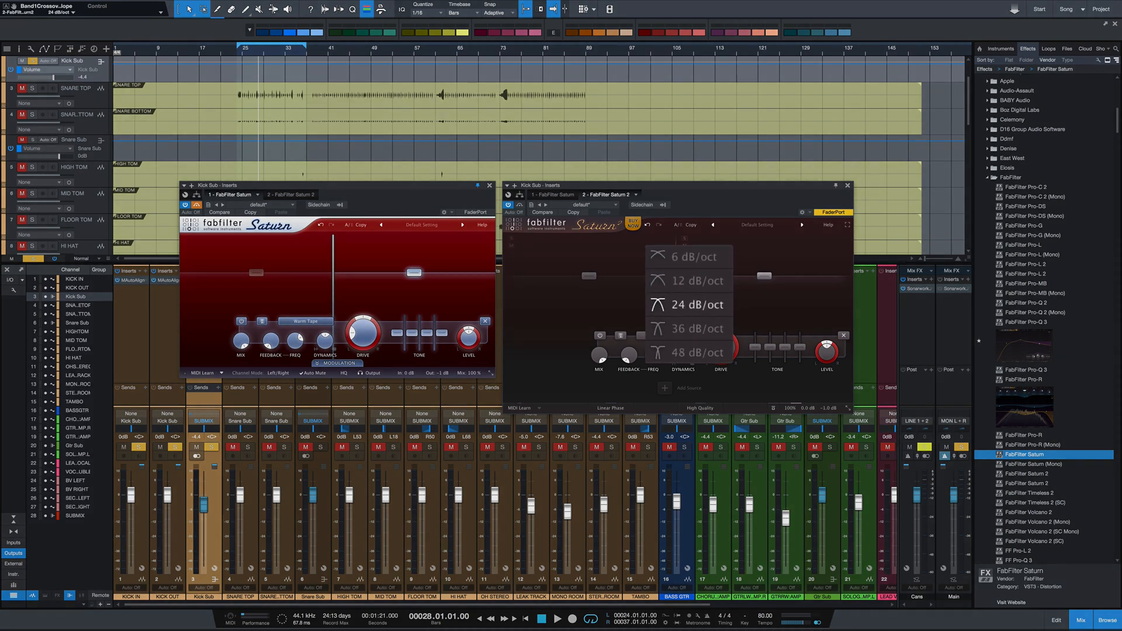
pyautogui.click(698, 358)
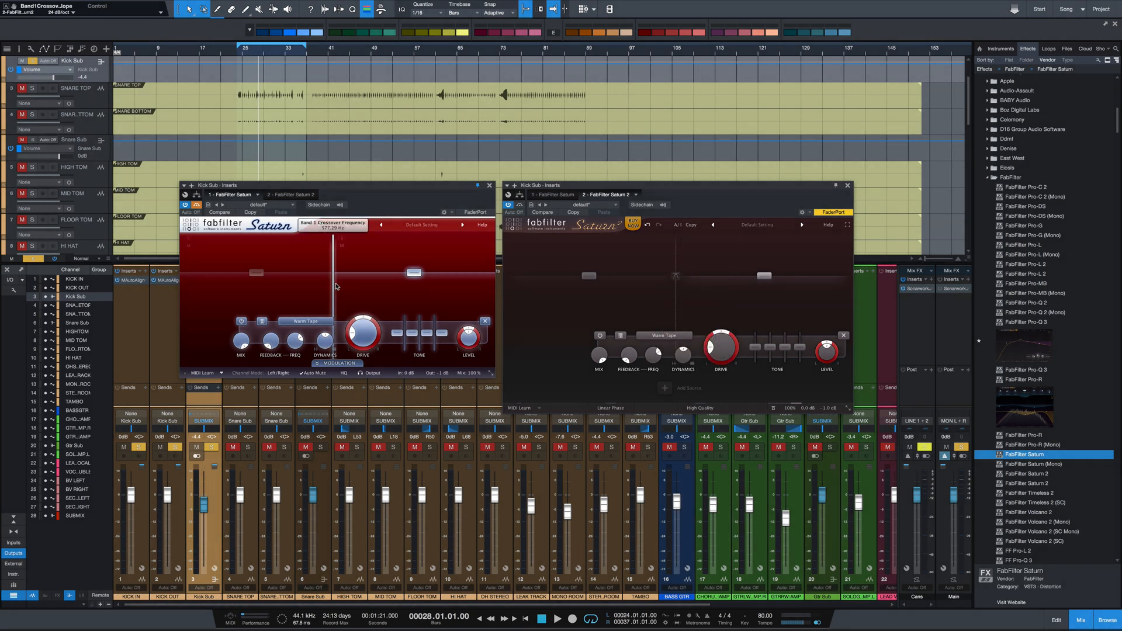
pyautogui.moveTo(336, 286)
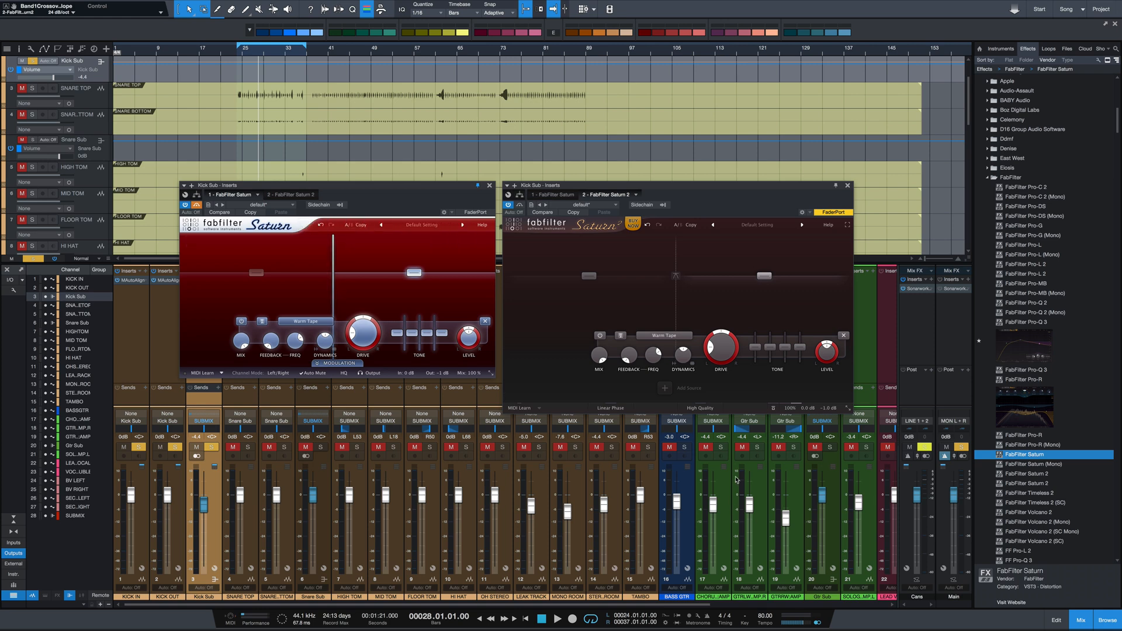
# Try HQ in the original Saturn and the Superb quality mode in Saturn 2, and turn both off
pyautogui.click(700, 408)
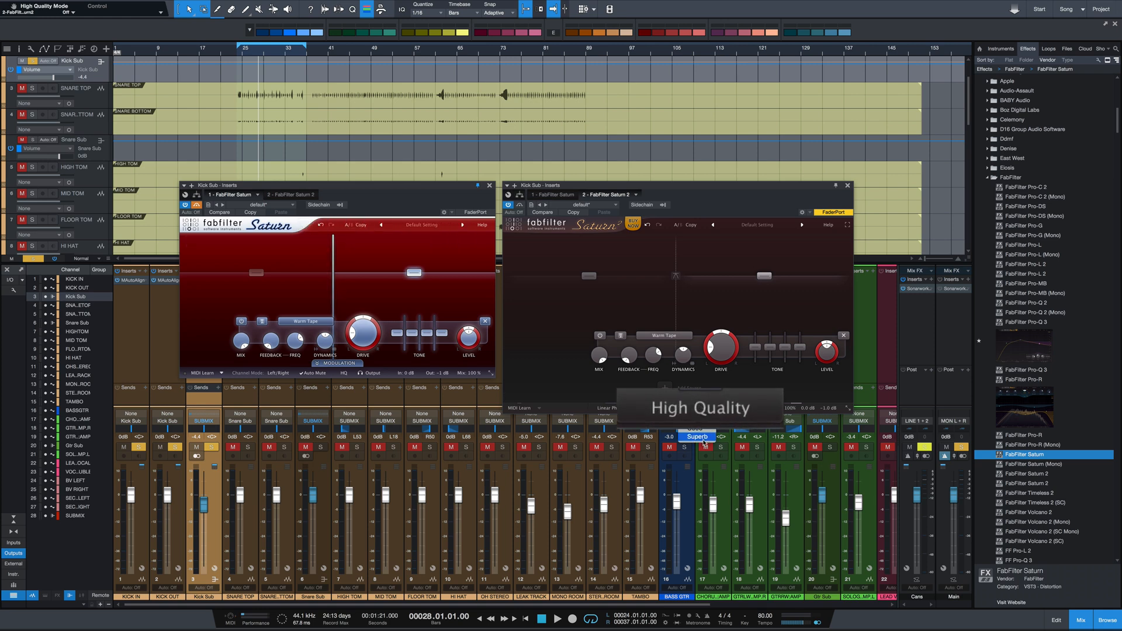
pyautogui.click(700, 408)
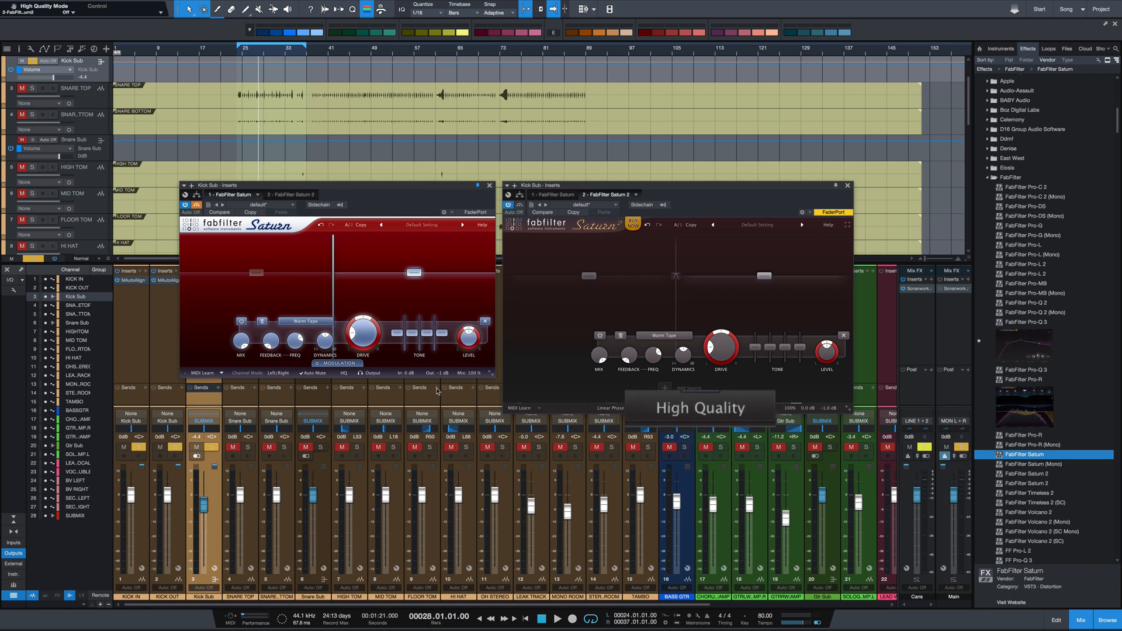
pyautogui.click(343, 373)
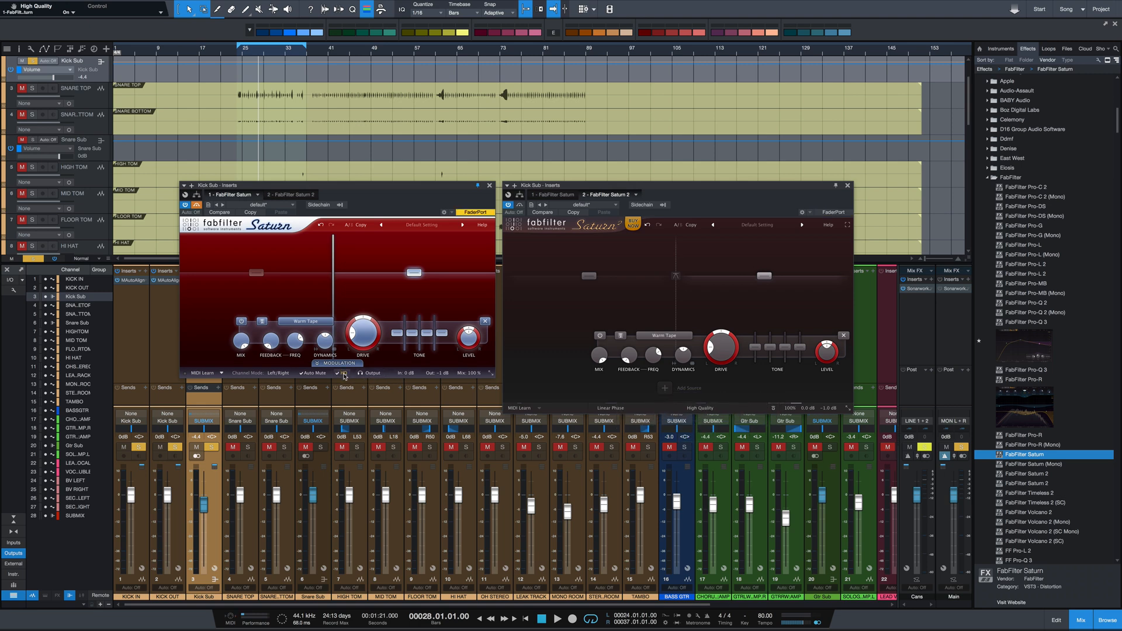
pyautogui.click(693, 408)
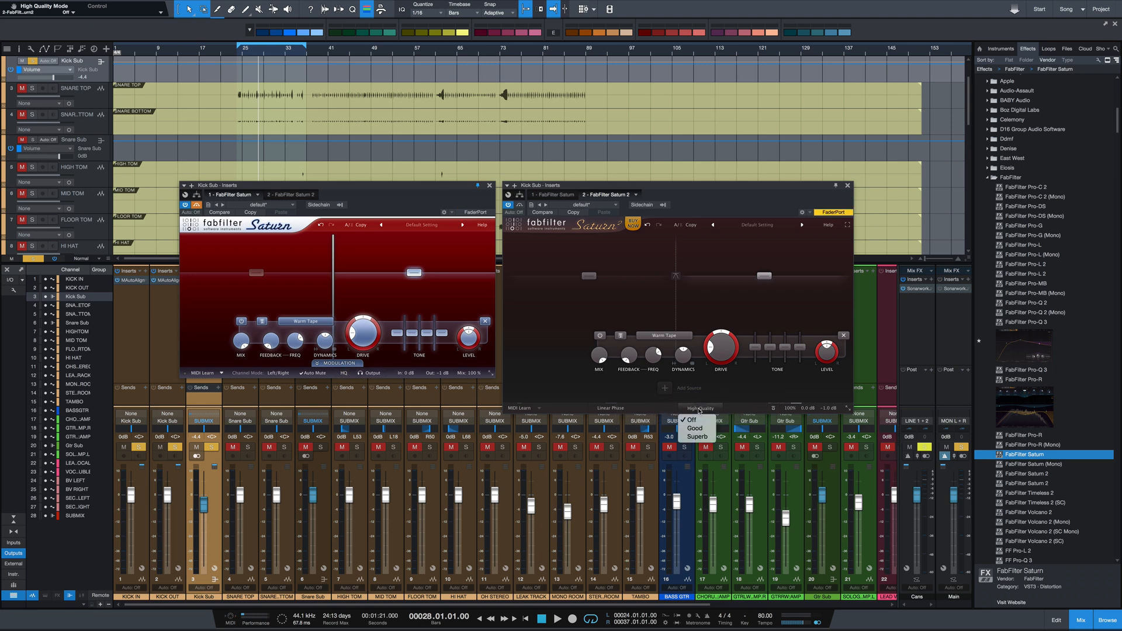
pyautogui.click(708, 438)
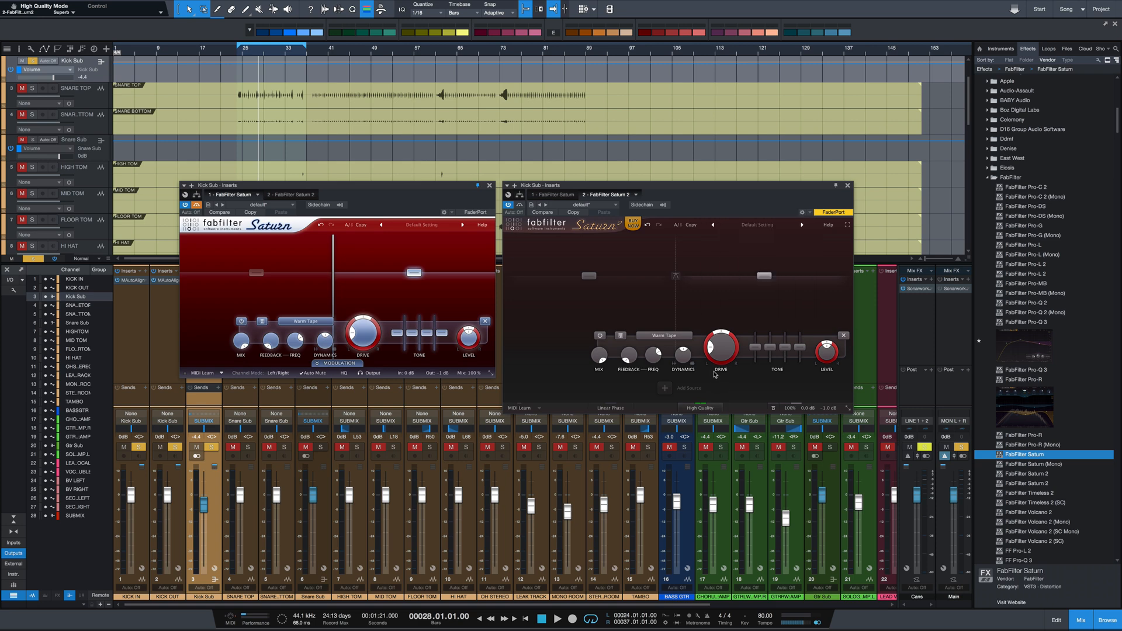
pyautogui.click(718, 409)
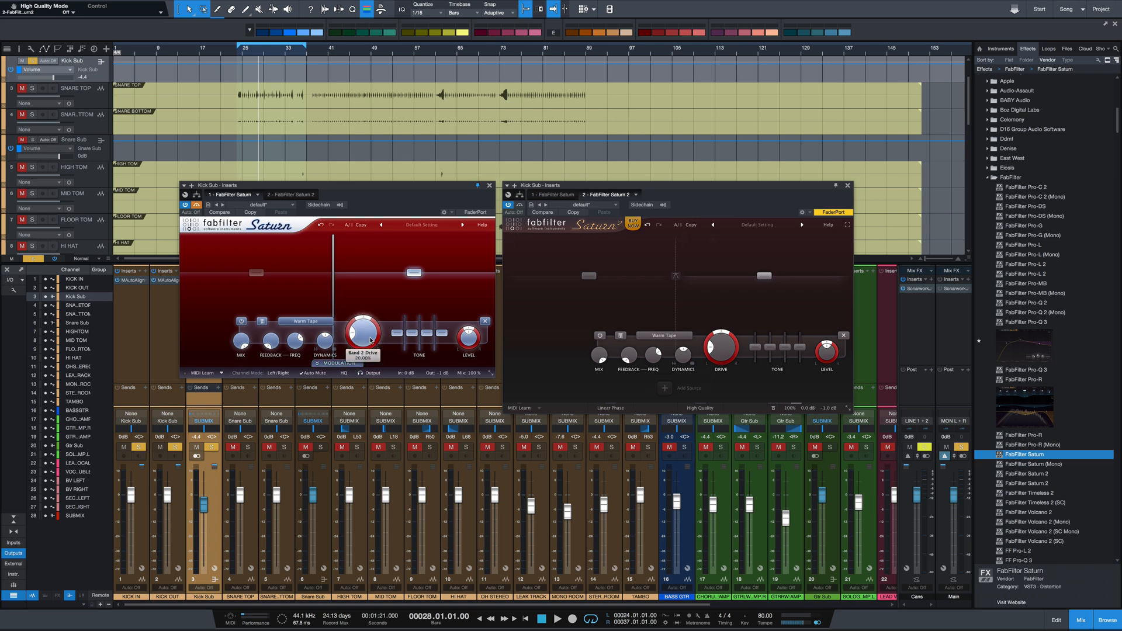
# Add an XLFO modulation source in the original Saturn and assign it to the band 2 drive
pyautogui.click(339, 363)
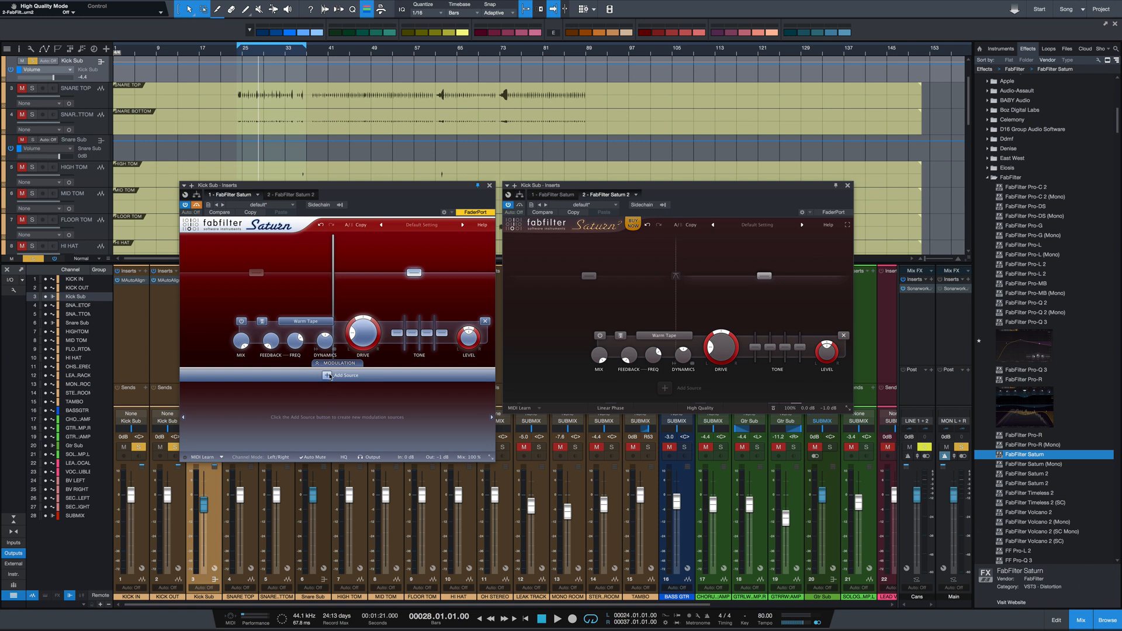
pyautogui.click(327, 375)
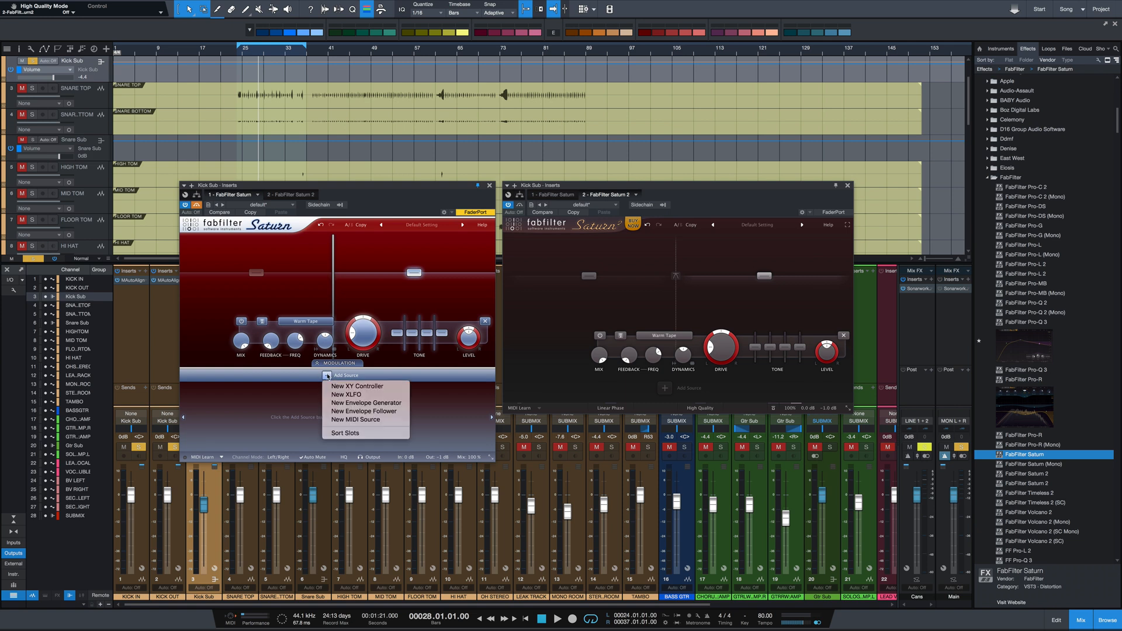
pyautogui.click(357, 395)
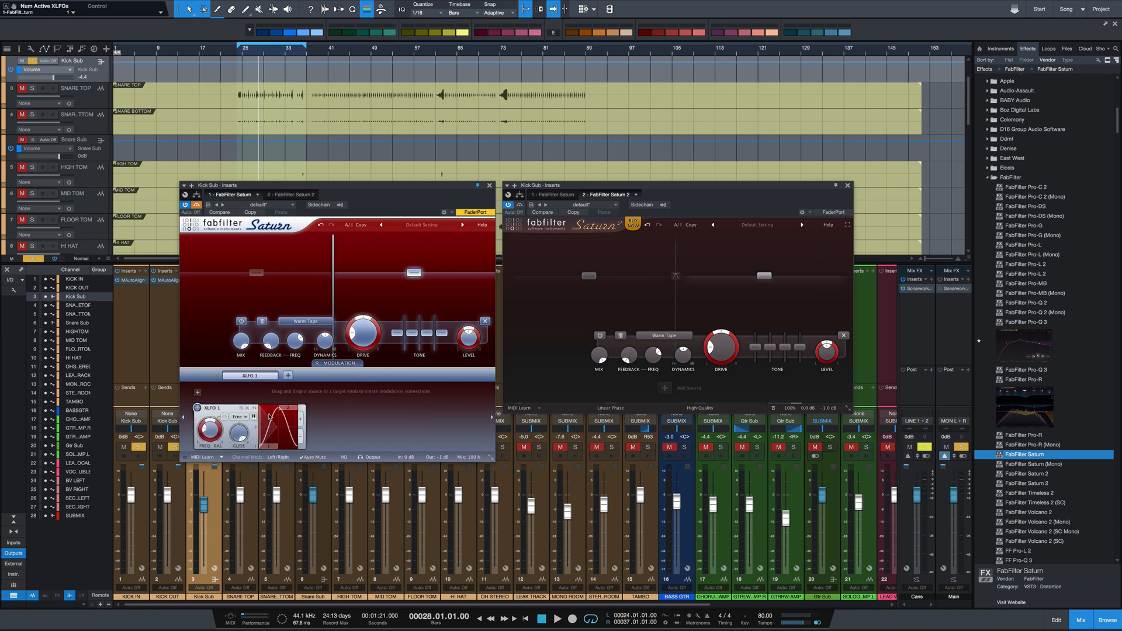
pyautogui.moveTo(197, 408); pyautogui.dragTo(362, 333)
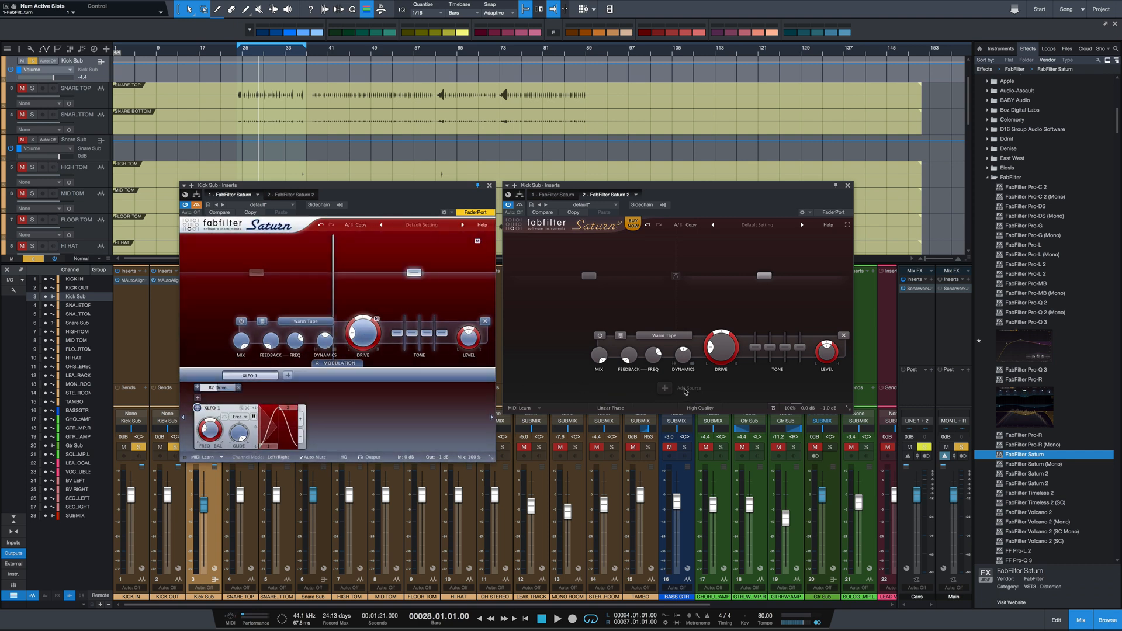
# Add an XLFO modulation source in Saturn 2 and assign it to the band 2 drive
pyautogui.click(664, 388)
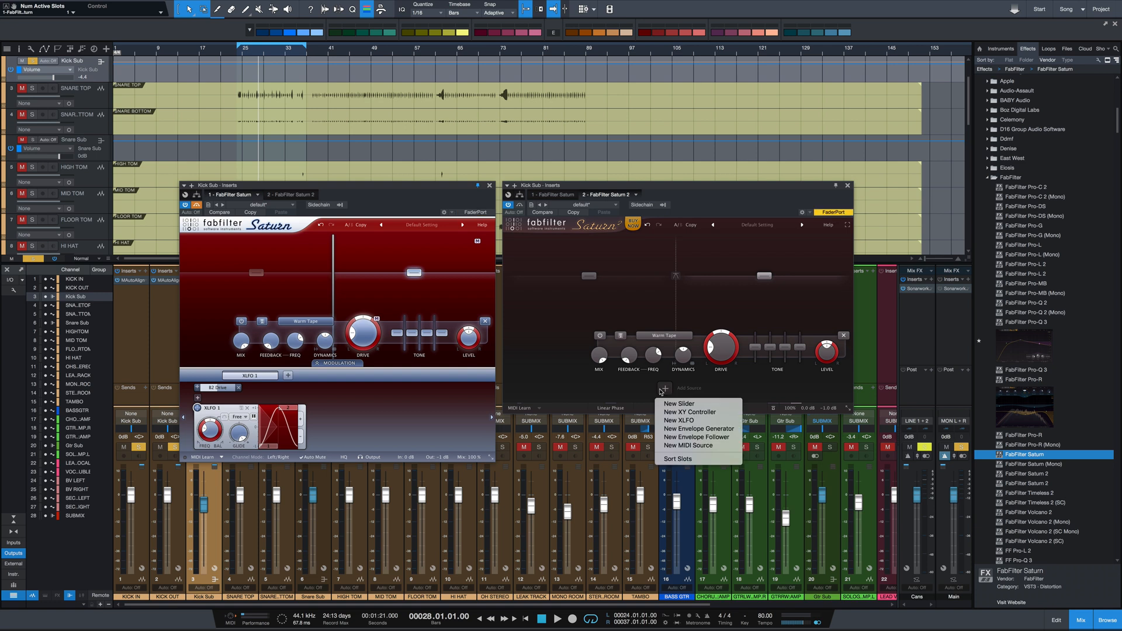
pyautogui.click(678, 421)
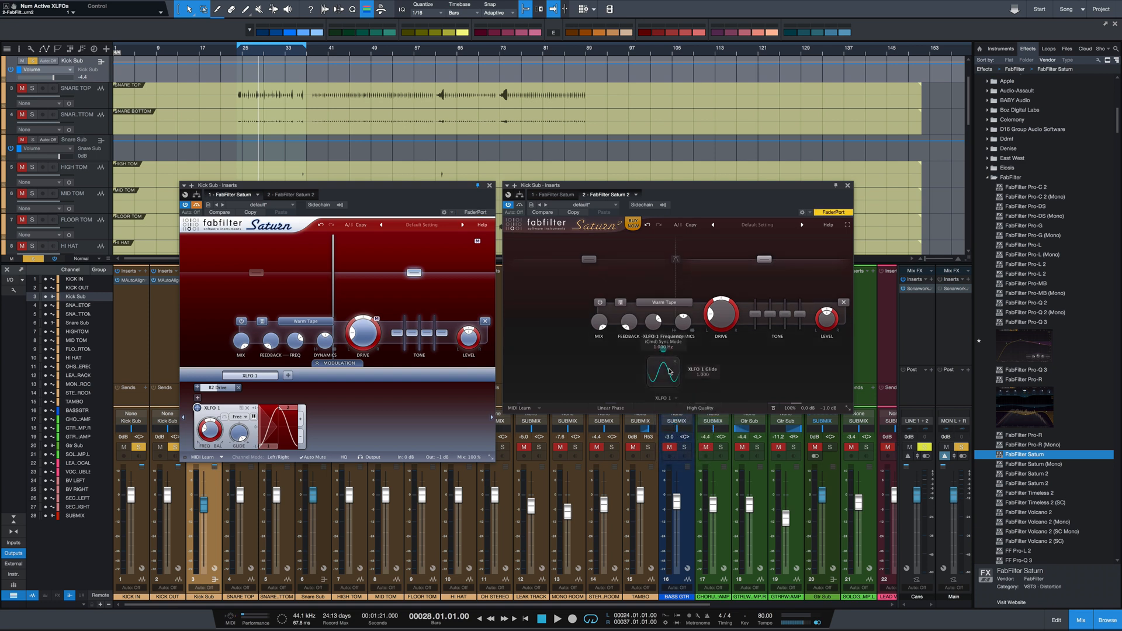
pyautogui.moveTo(670, 371)
pyautogui.moveTo(617, 349); pyautogui.dragTo(722, 318)
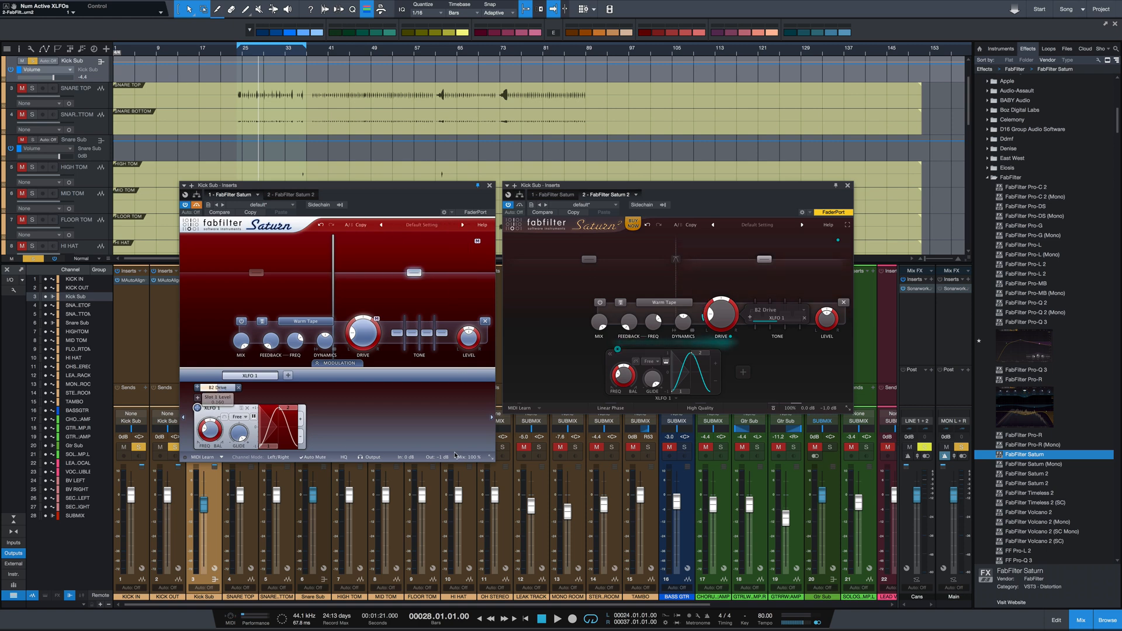
pyautogui.moveTo(767, 319)
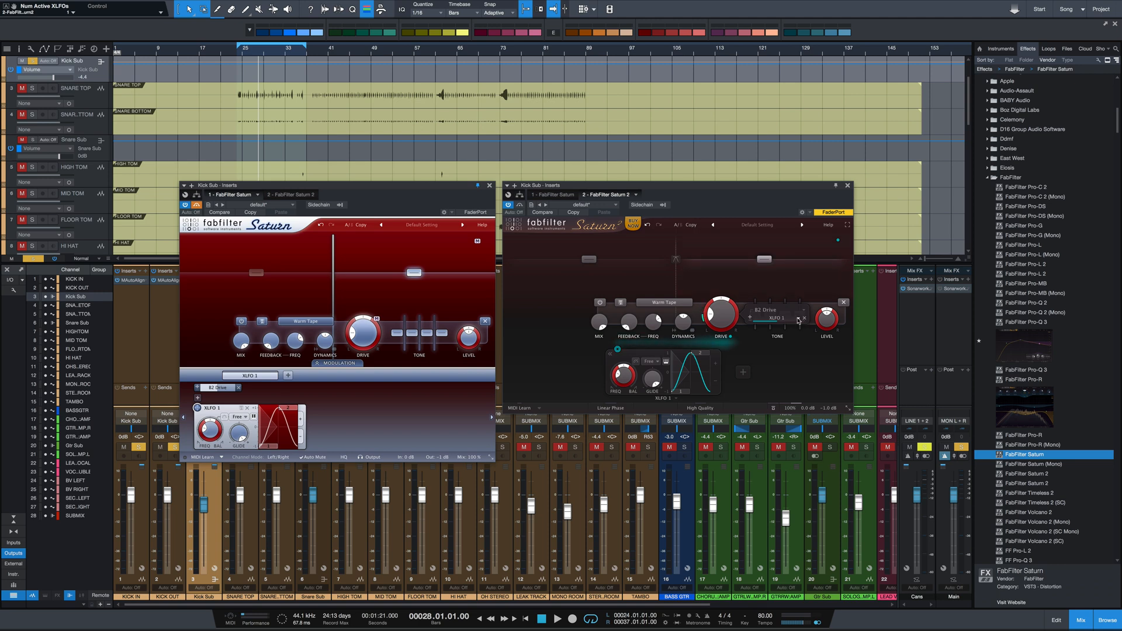
pyautogui.moveTo(792, 412)
# Examine Saturn 2's band 2 distortion styles, including the Amp, FX, Tube and Tape categories, keeping Warm Tape
pyautogui.click(659, 306)
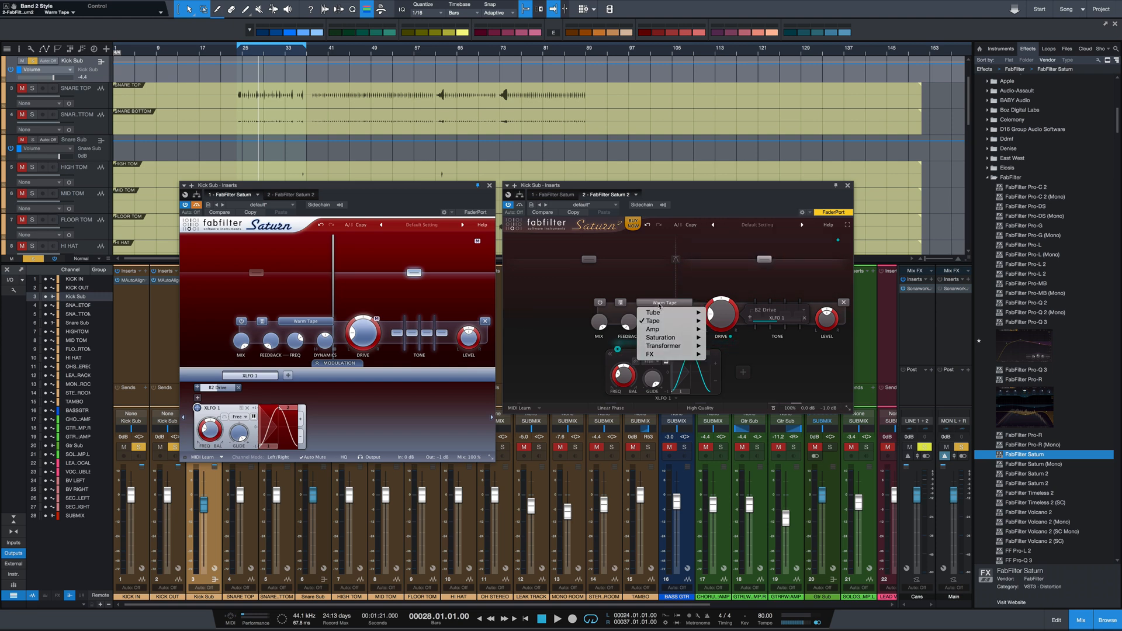
pyautogui.moveTo(657, 333)
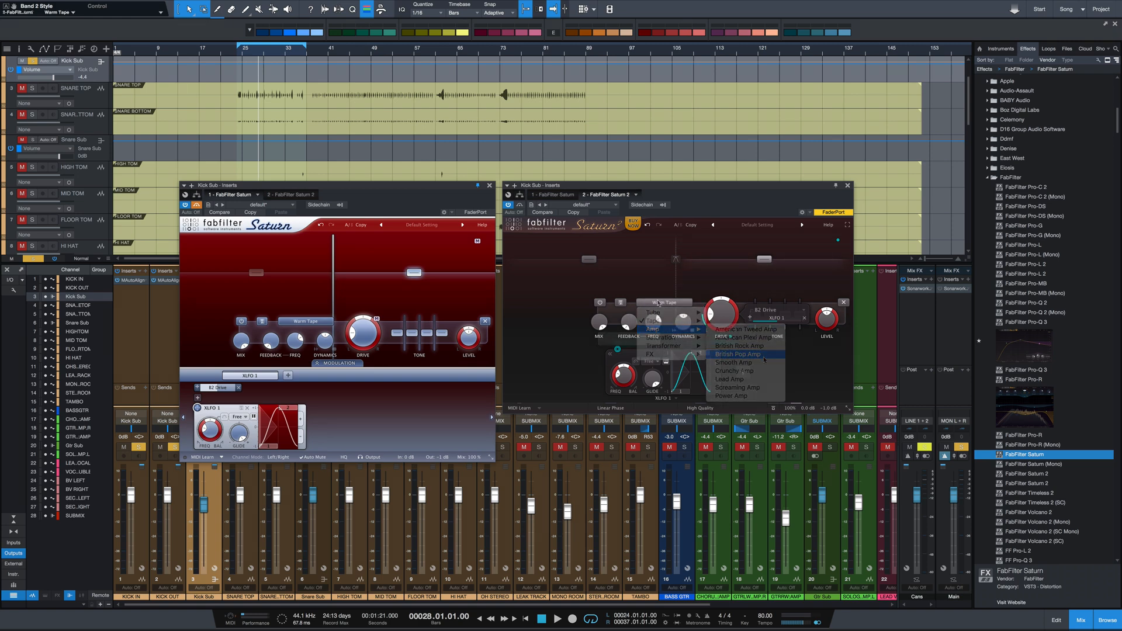
pyautogui.click(657, 302)
pyautogui.moveTo(669, 350)
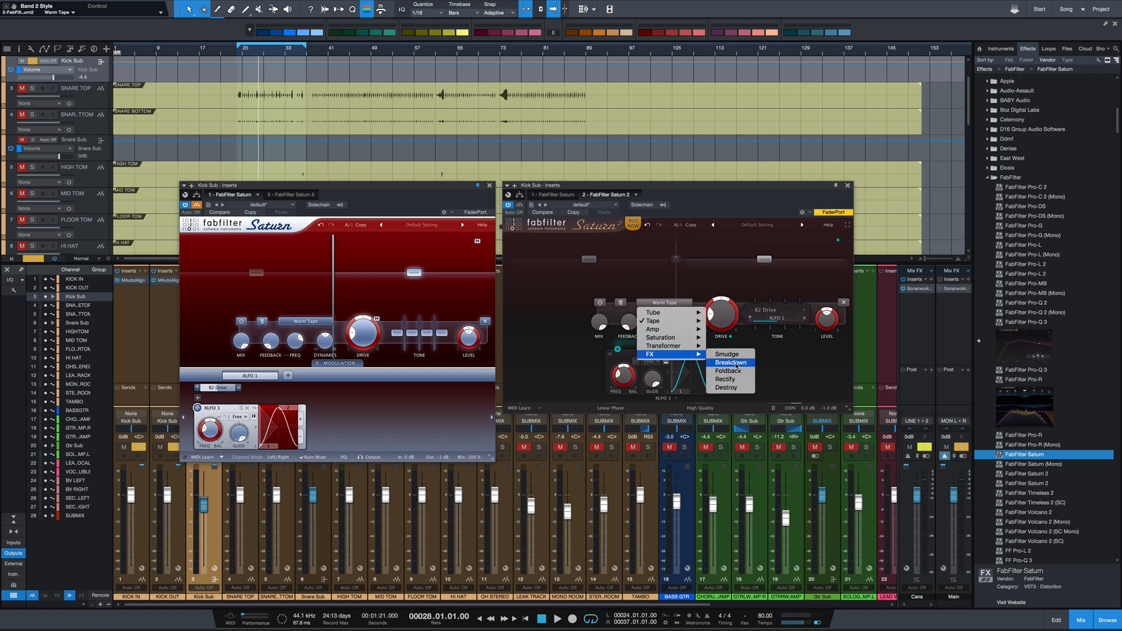
pyautogui.click(656, 316)
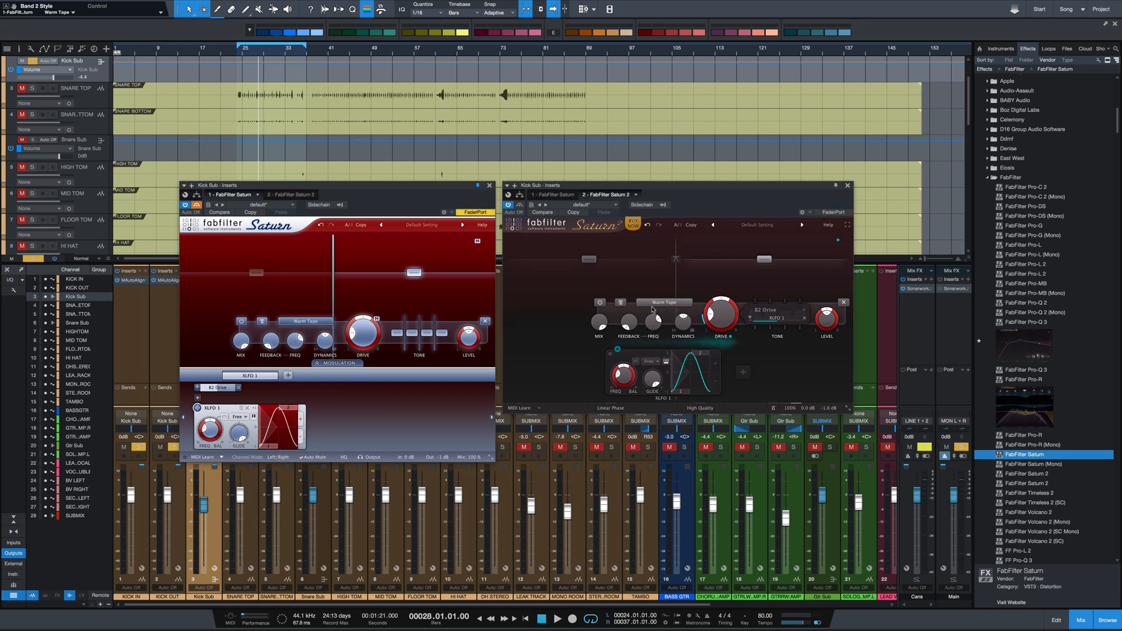
pyautogui.click(655, 303)
pyautogui.moveTo(660, 313)
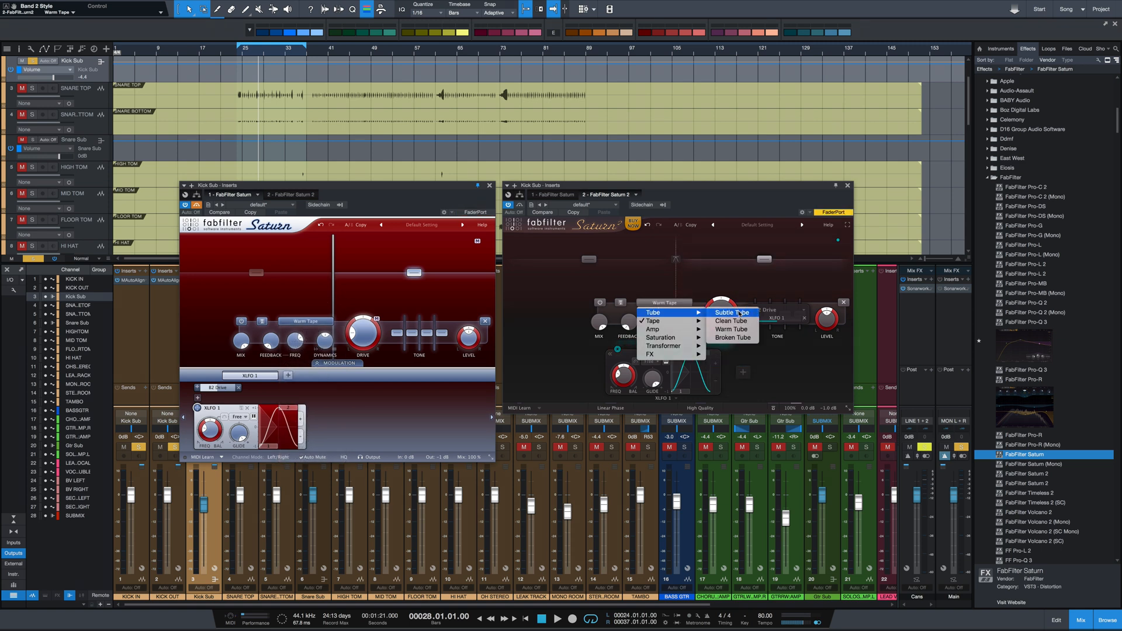
pyautogui.moveTo(694, 323)
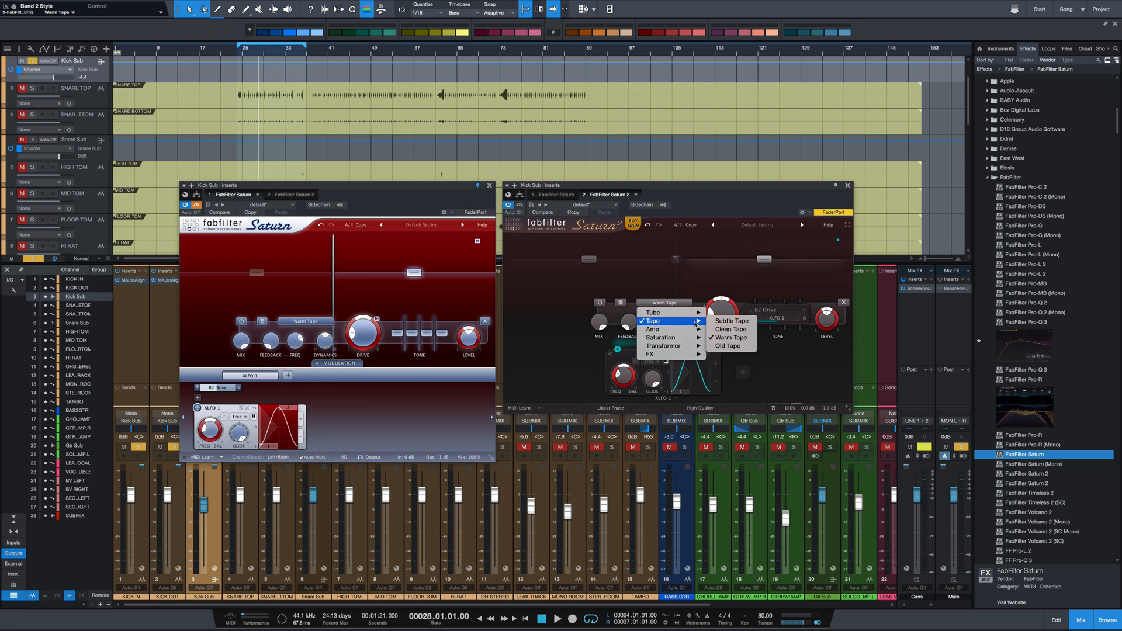
pyautogui.click(743, 273)
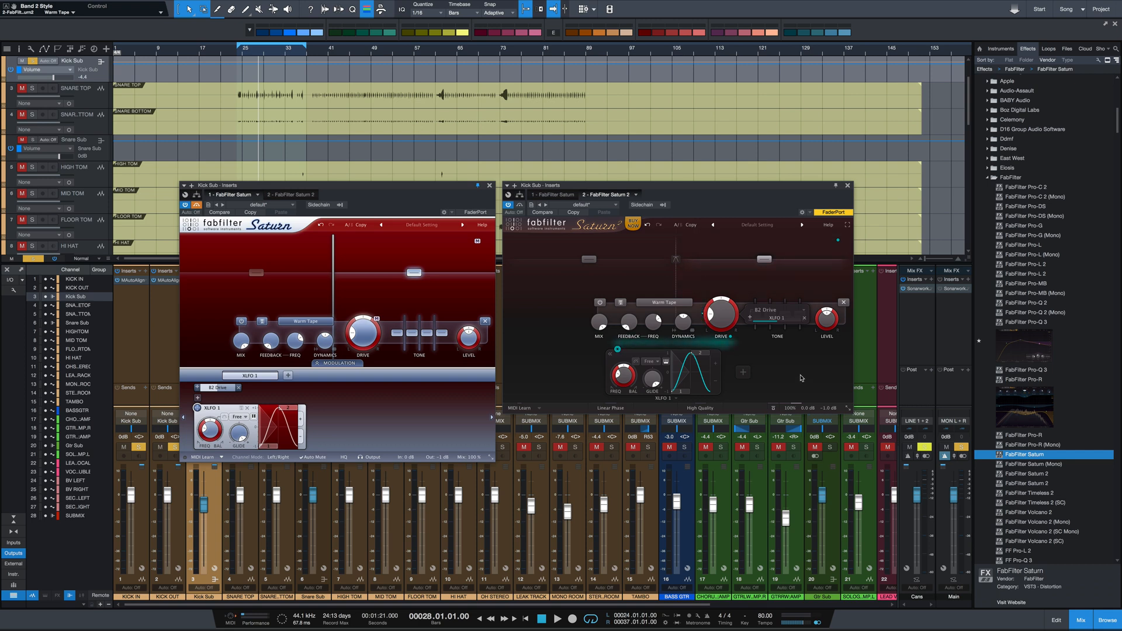
# Close the original Saturn's plugin window, leaving Saturn 2 open
pyautogui.click(489, 186)
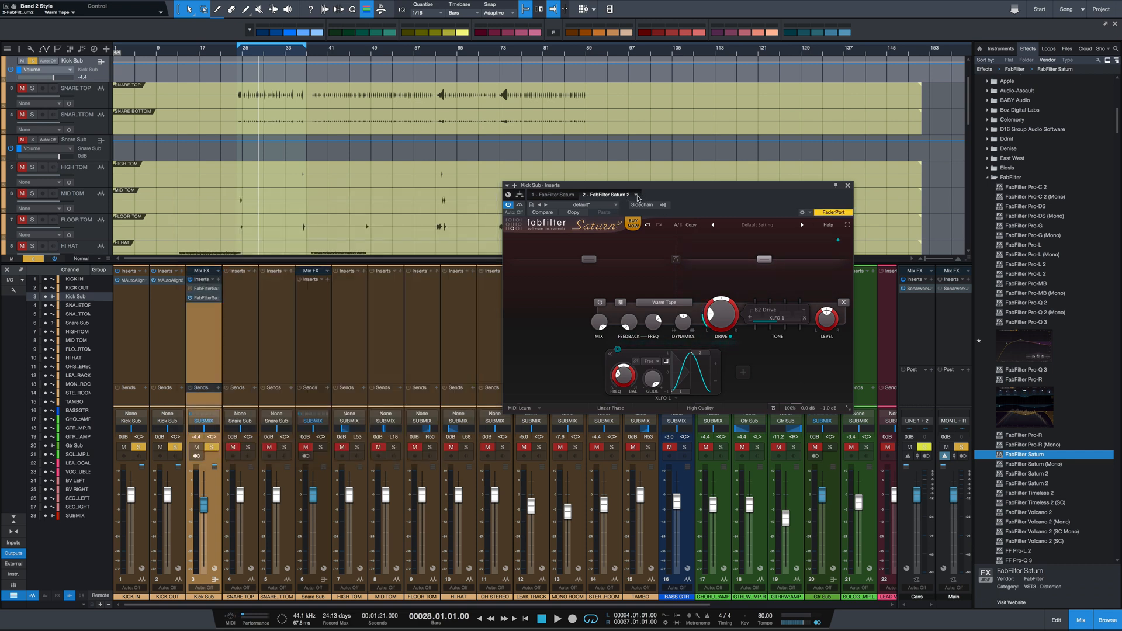
# Reload the Default Setting preset in Saturn 2 and reposition its plugin window over the drum channels
pyautogui.click(637, 196)
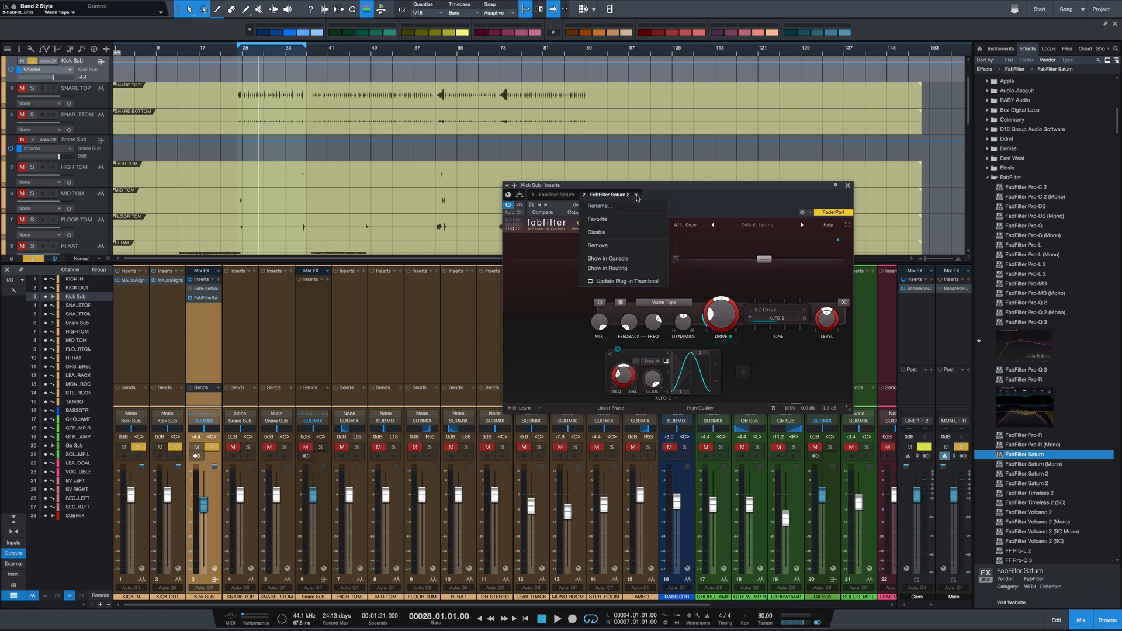
pyautogui.click(679, 194)
pyautogui.click(759, 225)
pyautogui.click(759, 285)
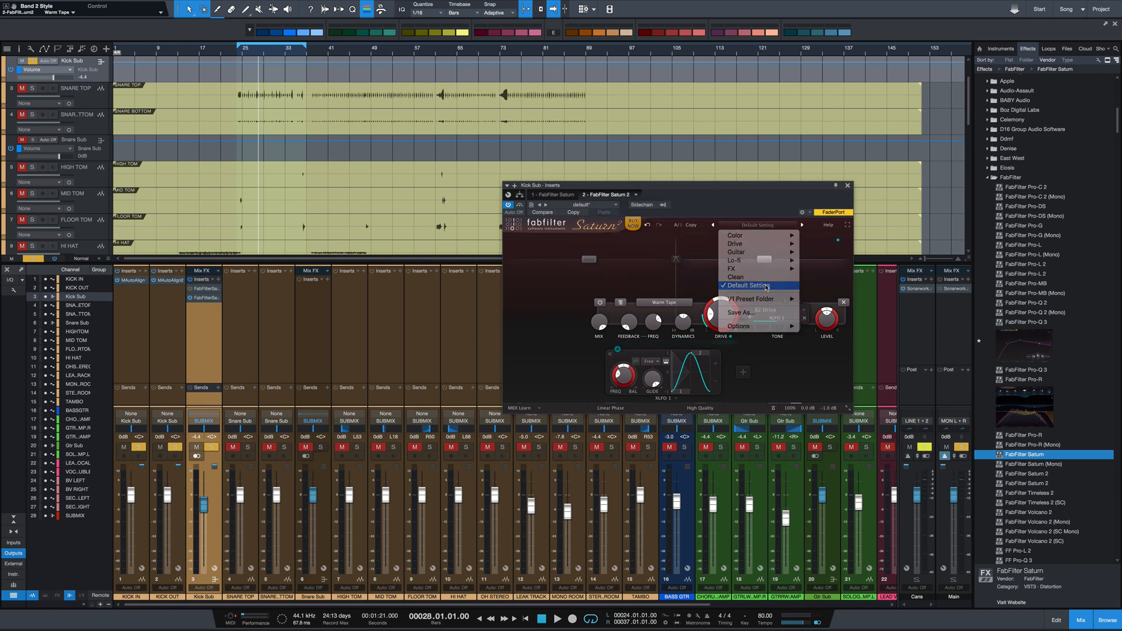
pyautogui.moveTo(770, 192); pyautogui.dragTo(585, 203)
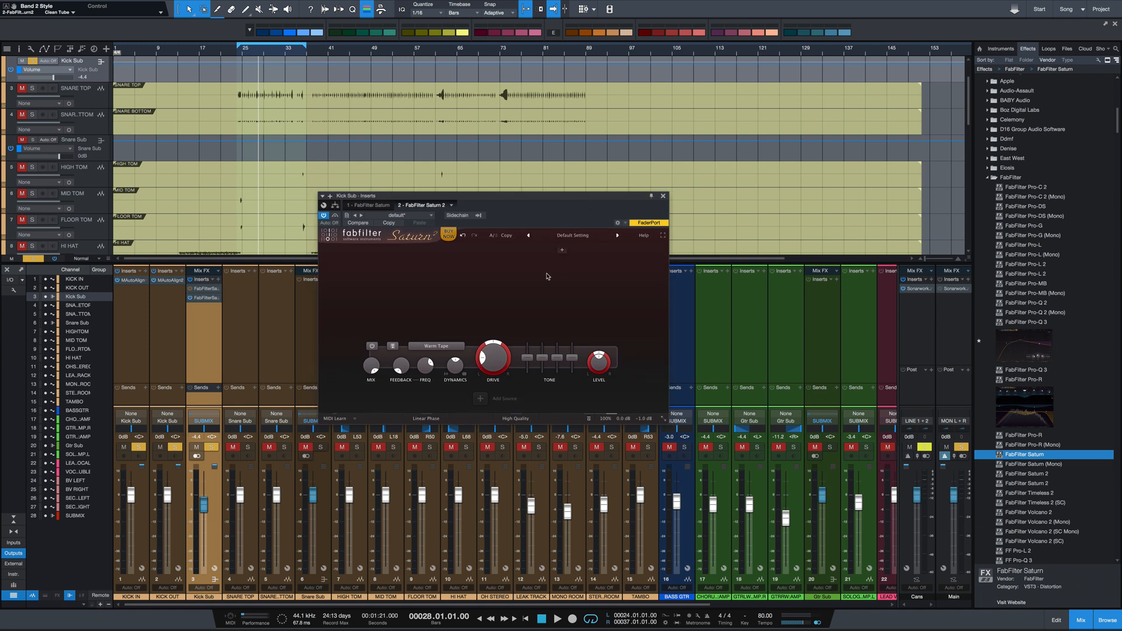
# Split Saturn 2 into three bands, shifting the first crossover slightly lower in frequency before adding the second one
pyautogui.click(445, 251)
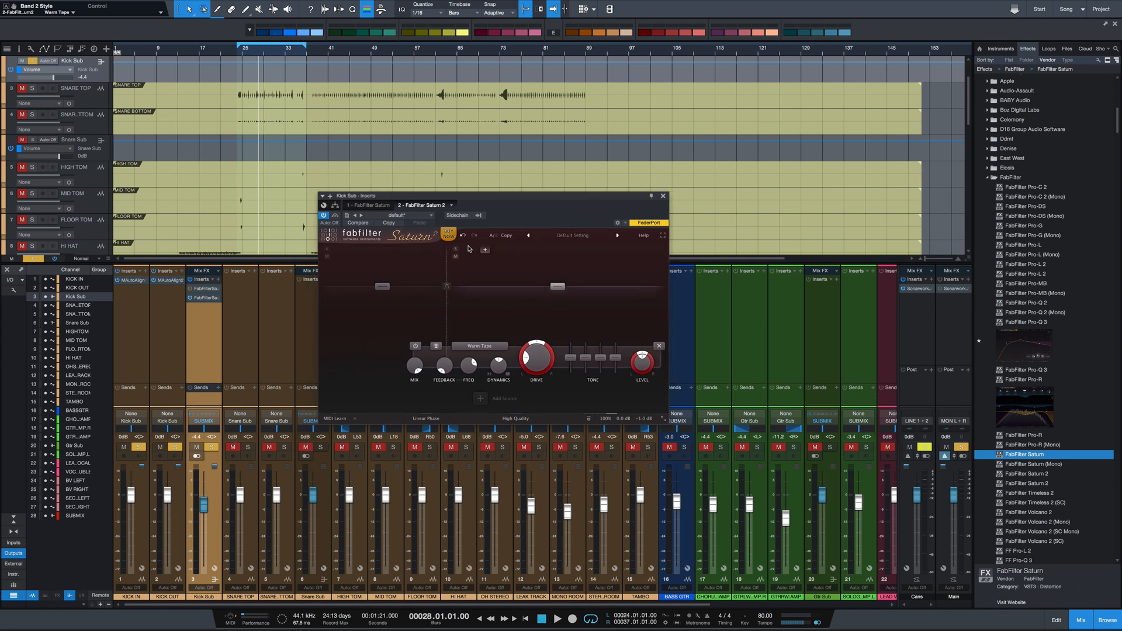
pyautogui.moveTo(447, 286)
pyautogui.mouseDown()
pyautogui.moveTo(386, 286)
pyautogui.moveTo(429, 293)
pyautogui.mouseUp()
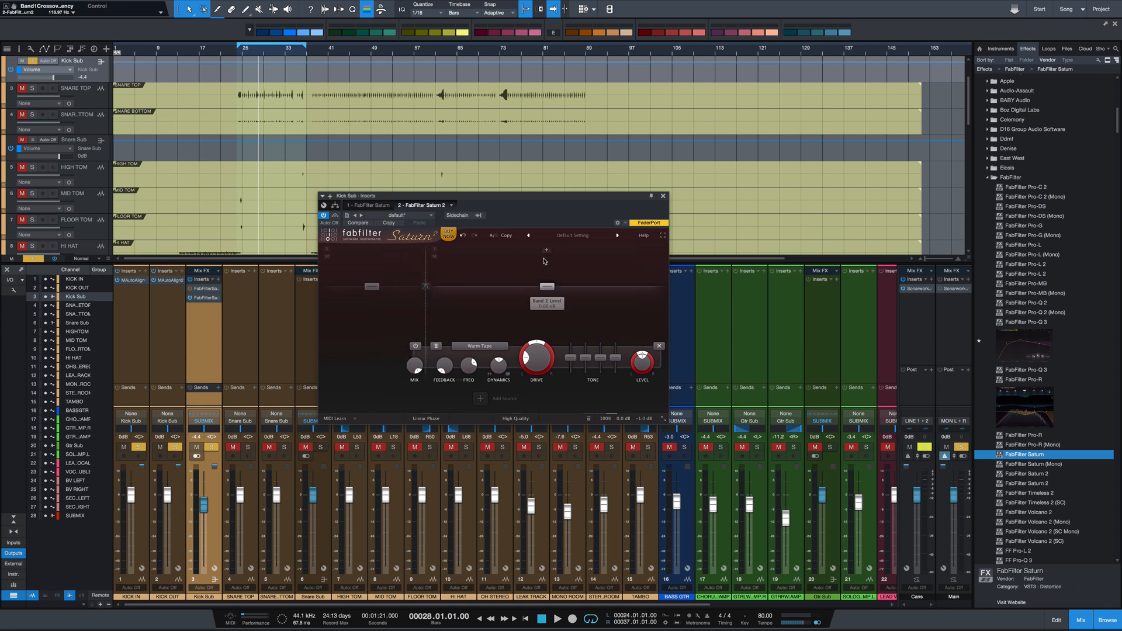
pyautogui.click(522, 251)
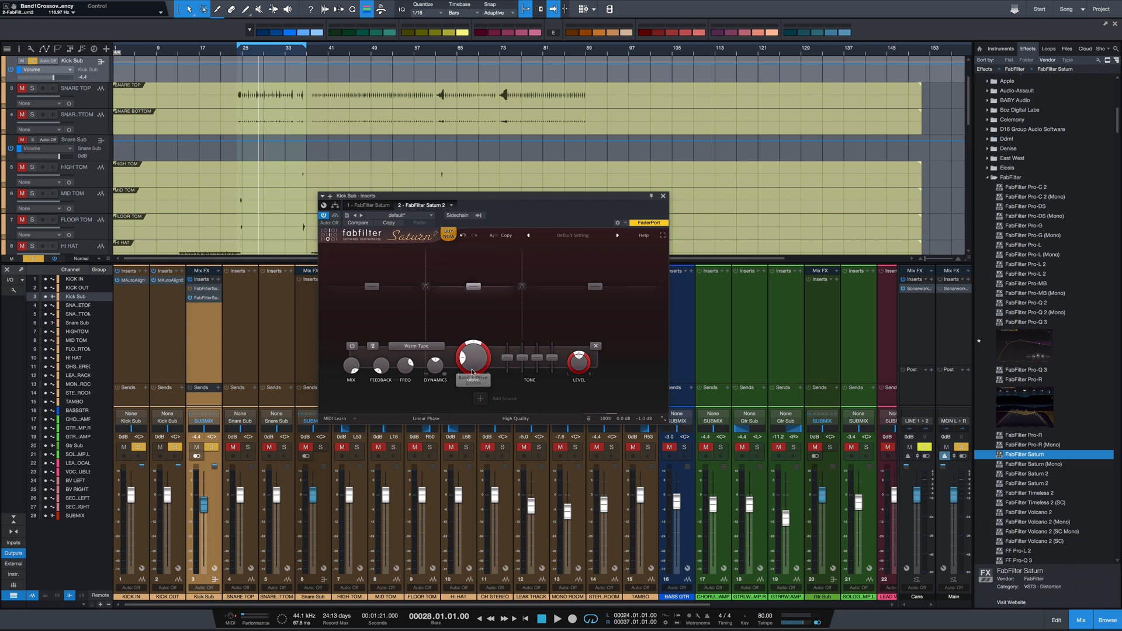
# Start playback, raise the band 2 drive to about 88% and set its distortion style to Subtle Tape
pyautogui.press('space')
pyautogui.moveTo(475, 367); pyautogui.dragTo(477, 287)
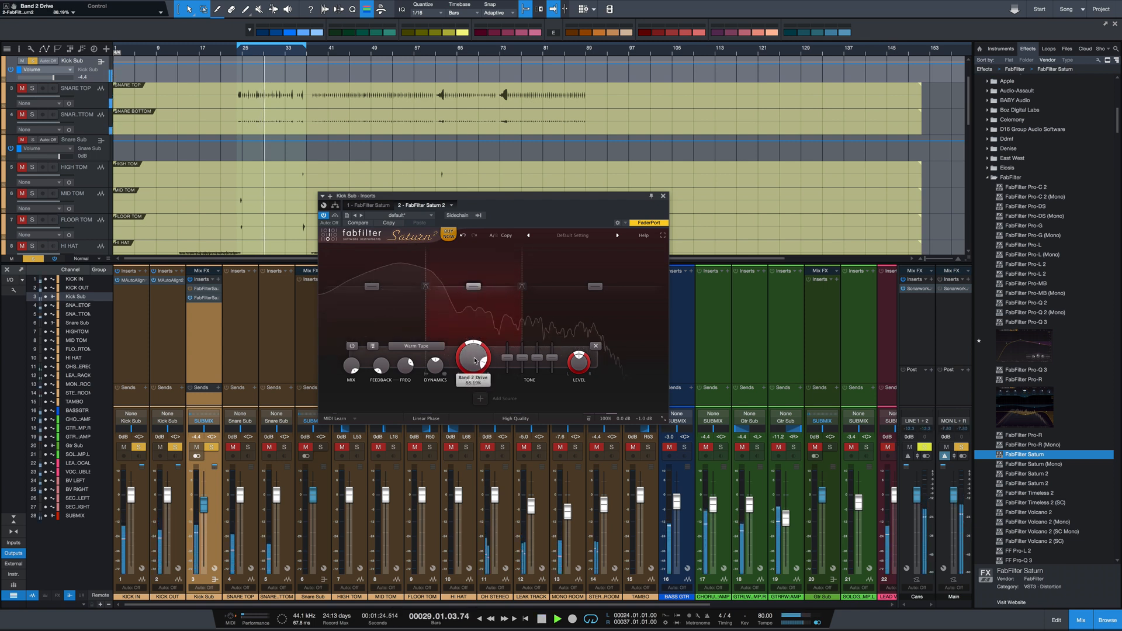
pyautogui.click(416, 346)
pyautogui.moveTo(422, 364)
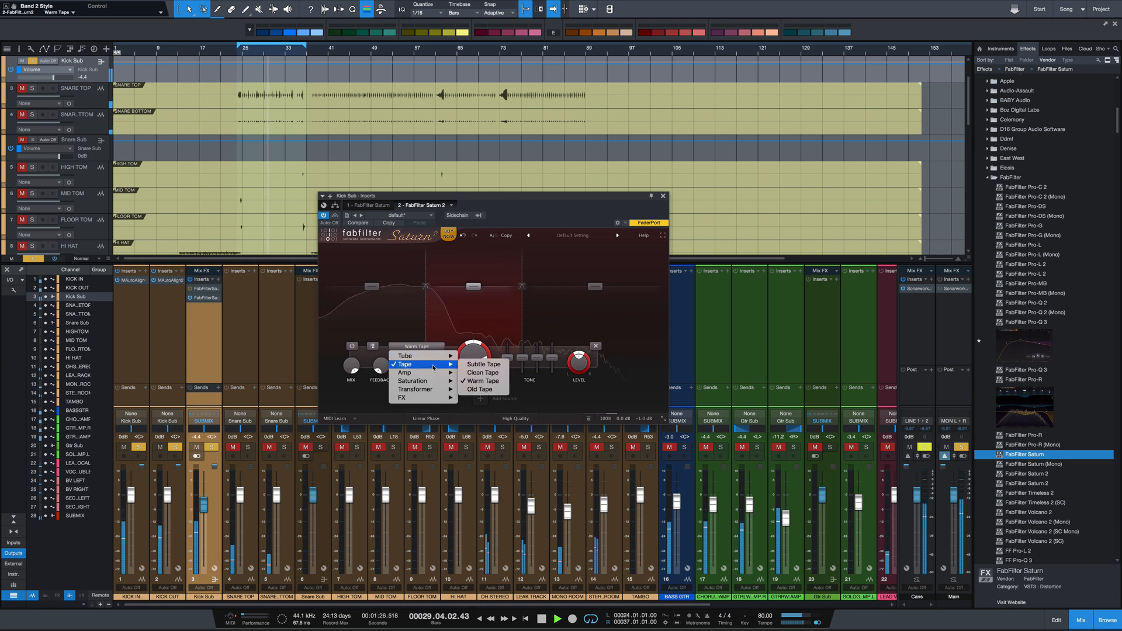
pyautogui.click(478, 364)
# Set band 2 to the Subtle Tube style, adjust its drive and raise its level to about +14 dB
pyautogui.click(405, 352)
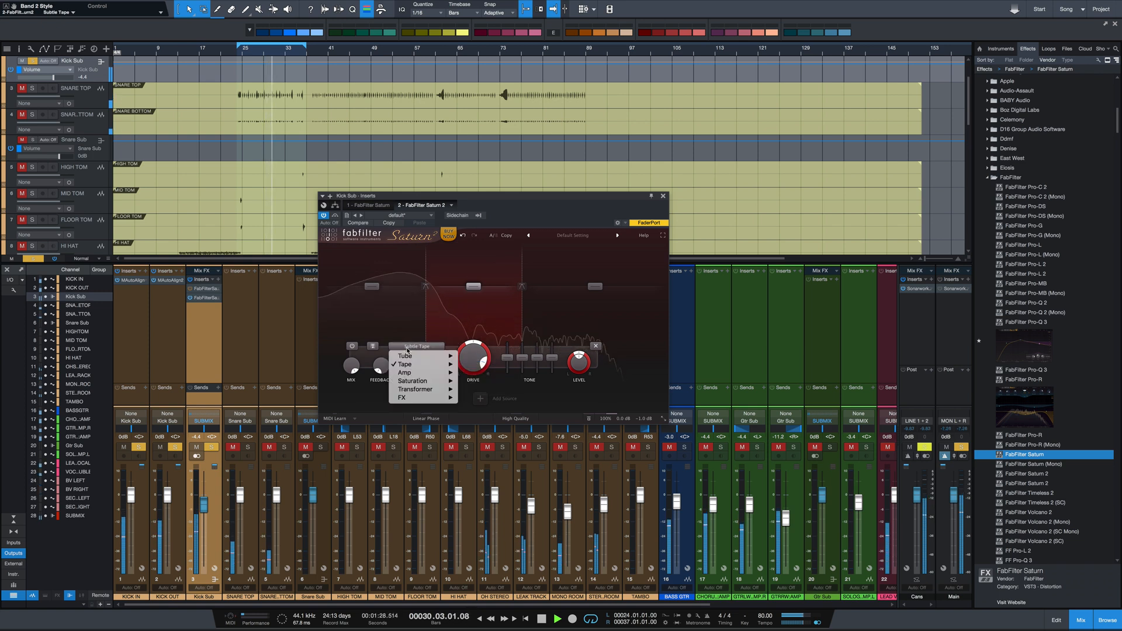
pyautogui.click(474, 353)
pyautogui.moveTo(474, 354); pyautogui.dragTo(472, 372)
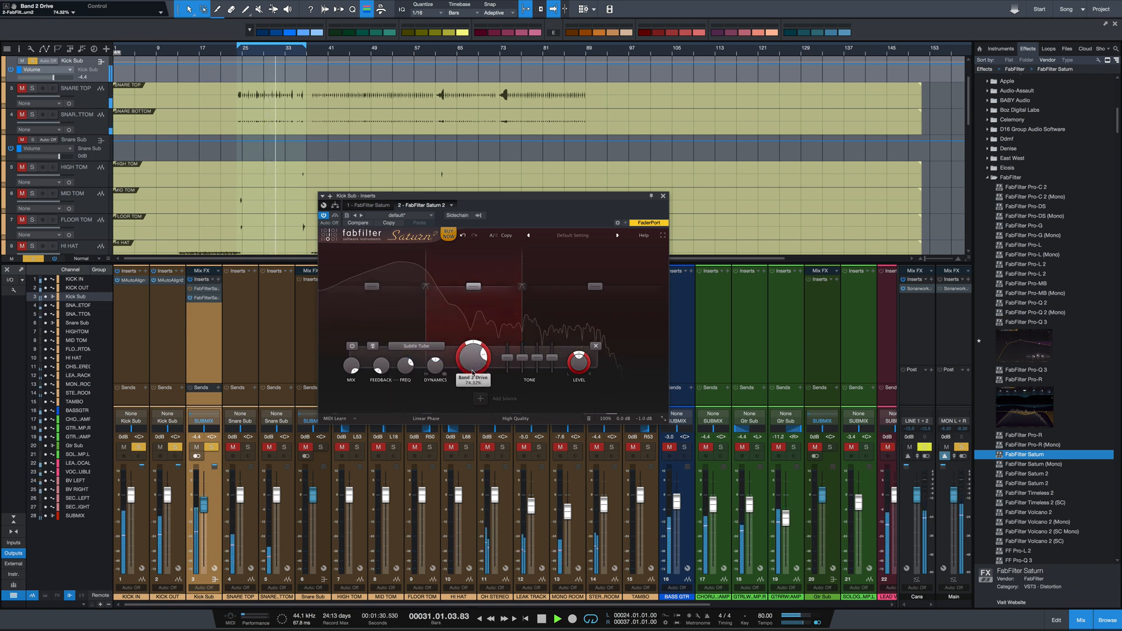
pyautogui.moveTo(477, 292); pyautogui.dragTo(474, 278)
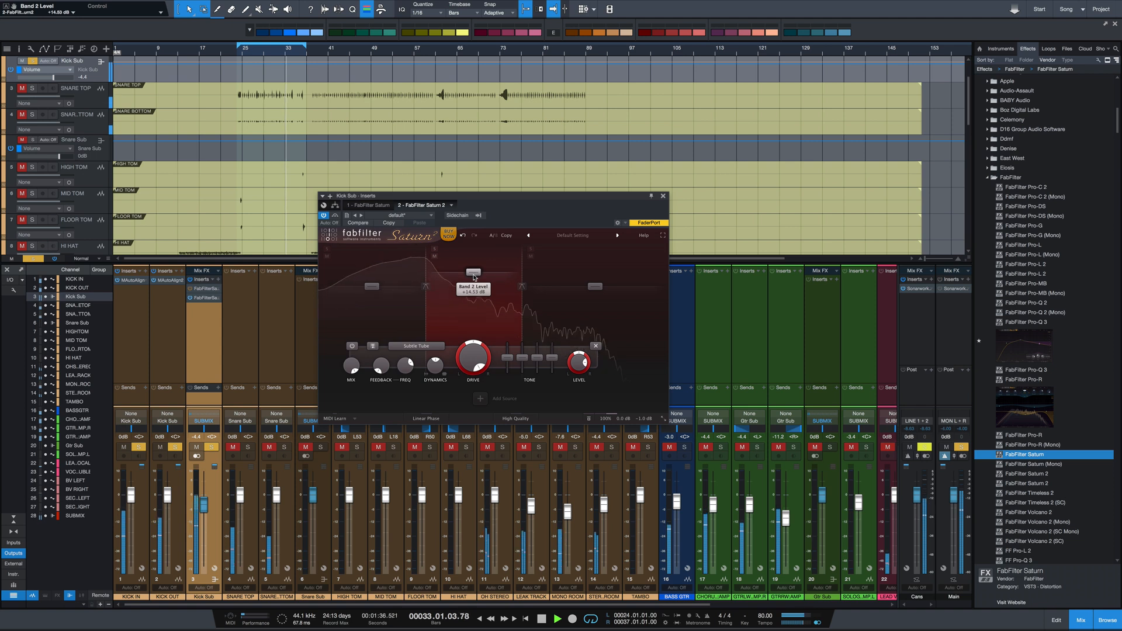
# Set band 2 to Subtle Tape, and bypass and re-enable the band to compare the sound with and without distortion
pyautogui.click(427, 347)
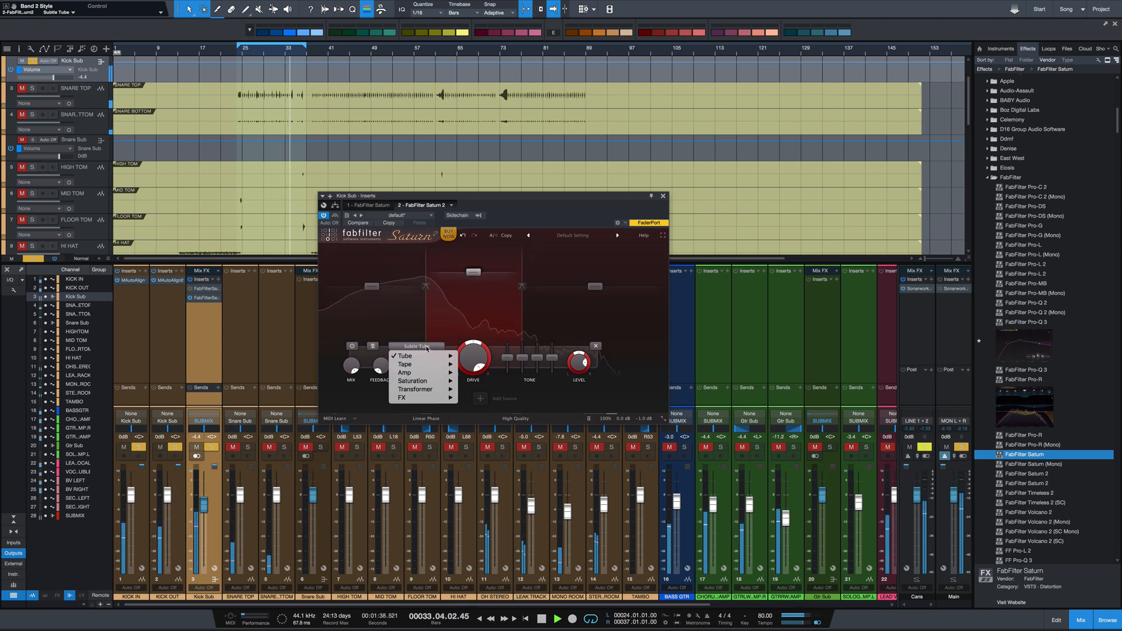
pyautogui.moveTo(429, 366)
pyautogui.click(481, 364)
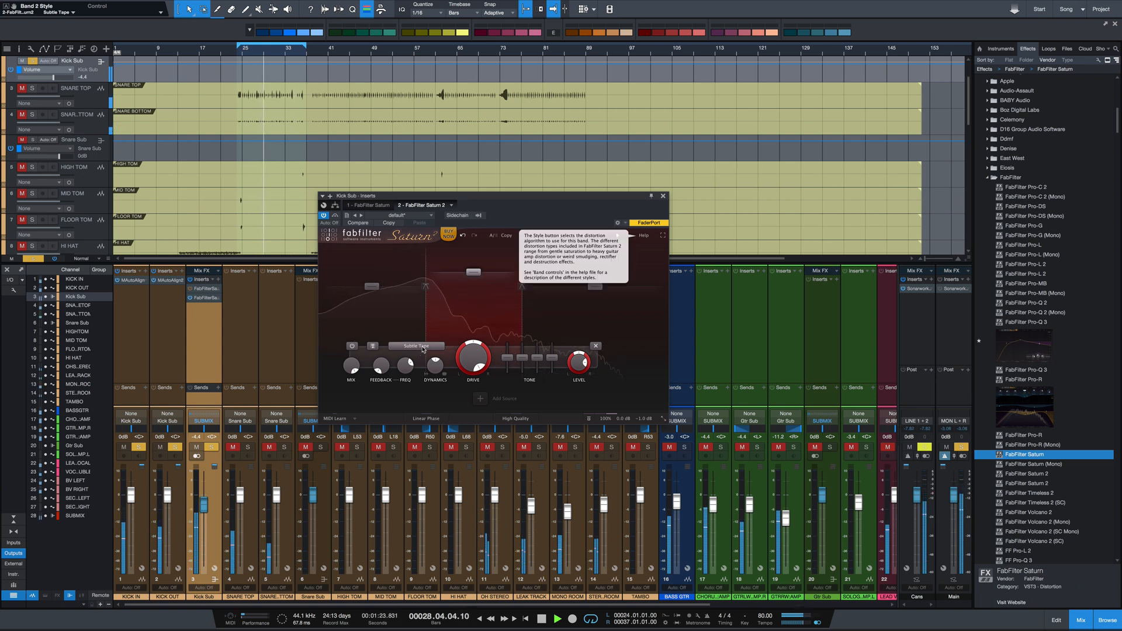
pyautogui.click(352, 346)
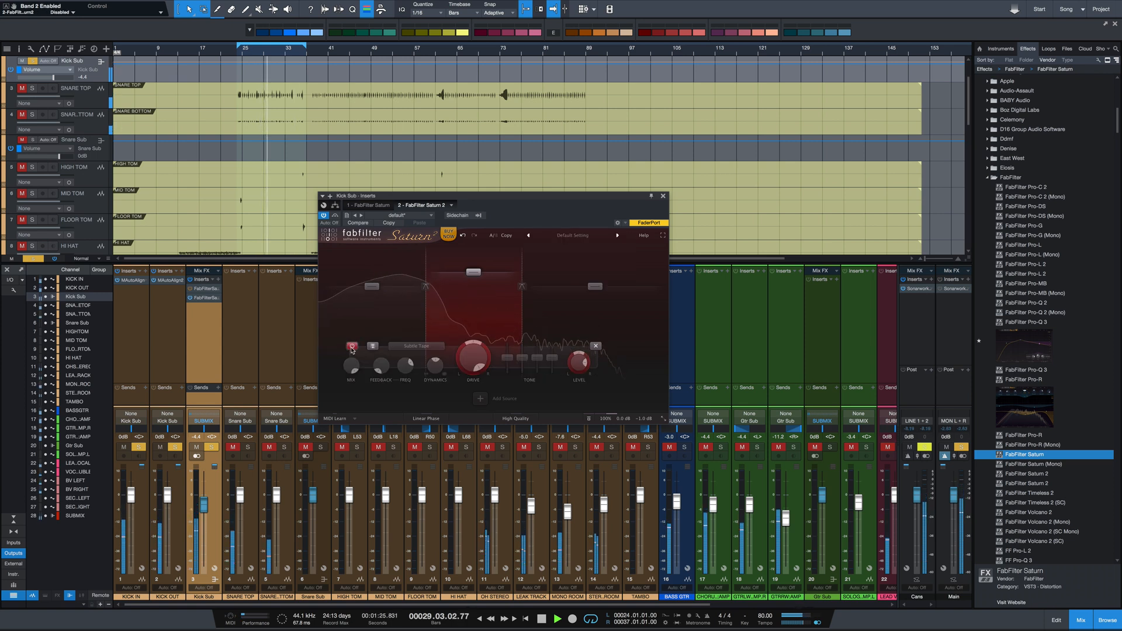
pyautogui.click(352, 346)
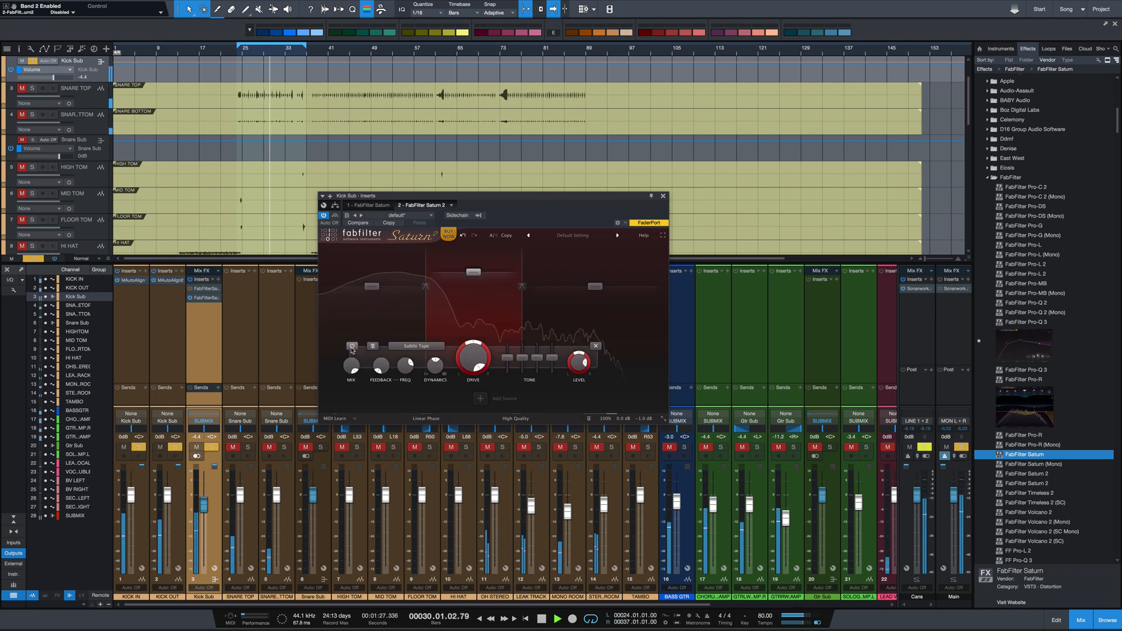
# Audition the American Tweed Amp and American Plexi Amp styles on band 2
pyautogui.click(429, 347)
pyautogui.moveTo(416, 373)
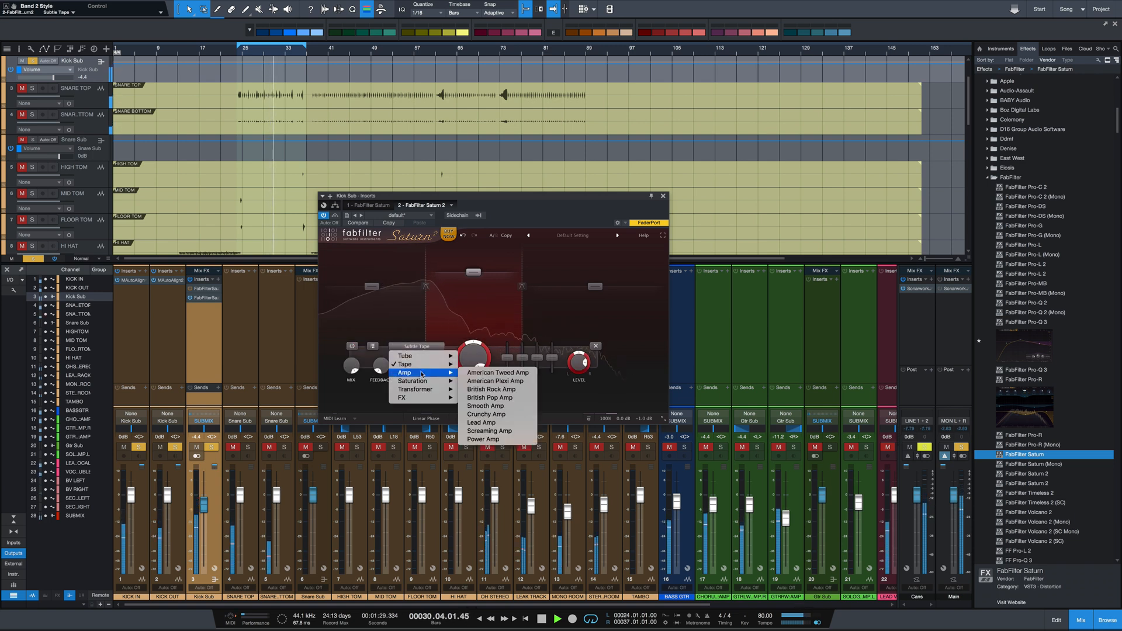
pyautogui.click(498, 372)
pyautogui.click(412, 346)
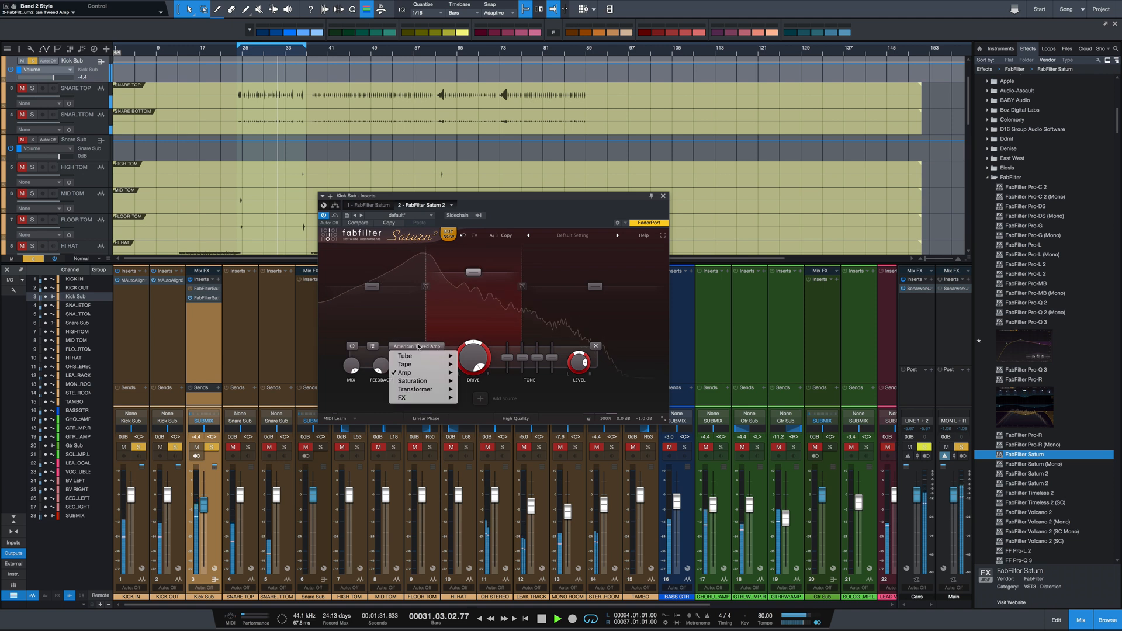
pyautogui.moveTo(422, 372)
pyautogui.click(498, 380)
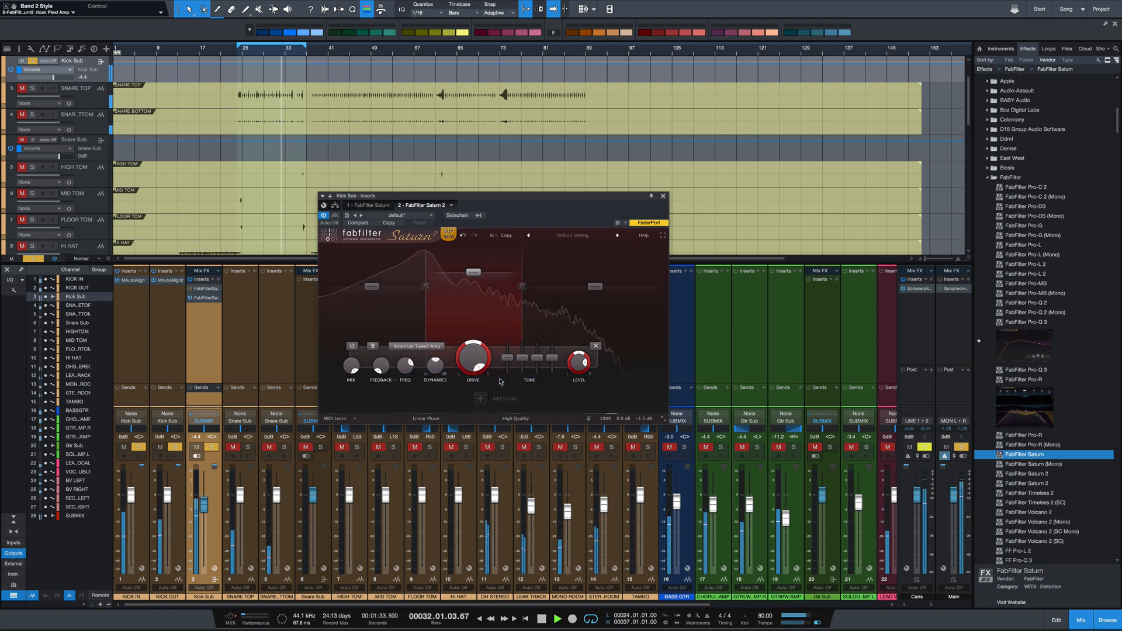
# Audition the British Rock Amp and British Pop Amp styles on band 2, ending by stopping playback
pyautogui.click(414, 347)
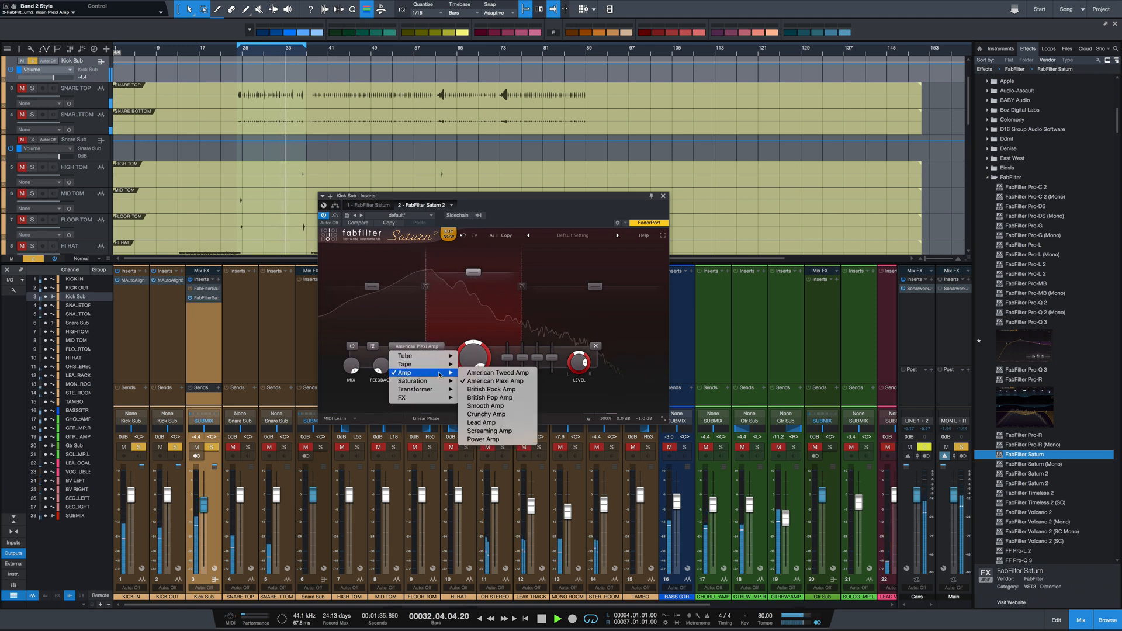
pyautogui.click(506, 391)
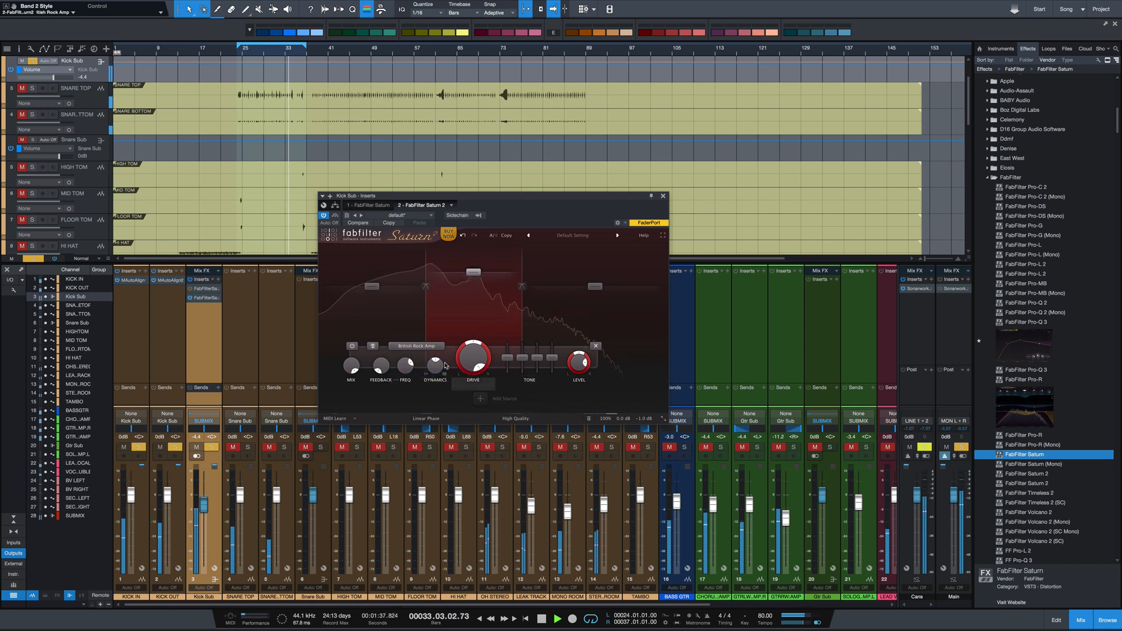
pyautogui.click(418, 347)
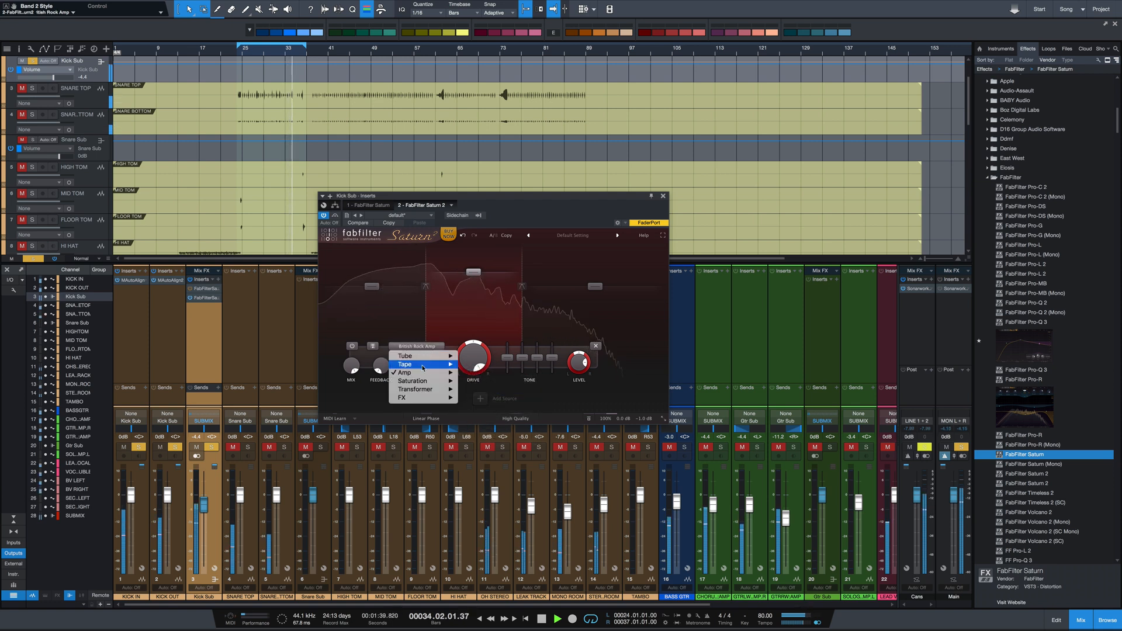
pyautogui.moveTo(426, 373)
pyautogui.click(512, 398)
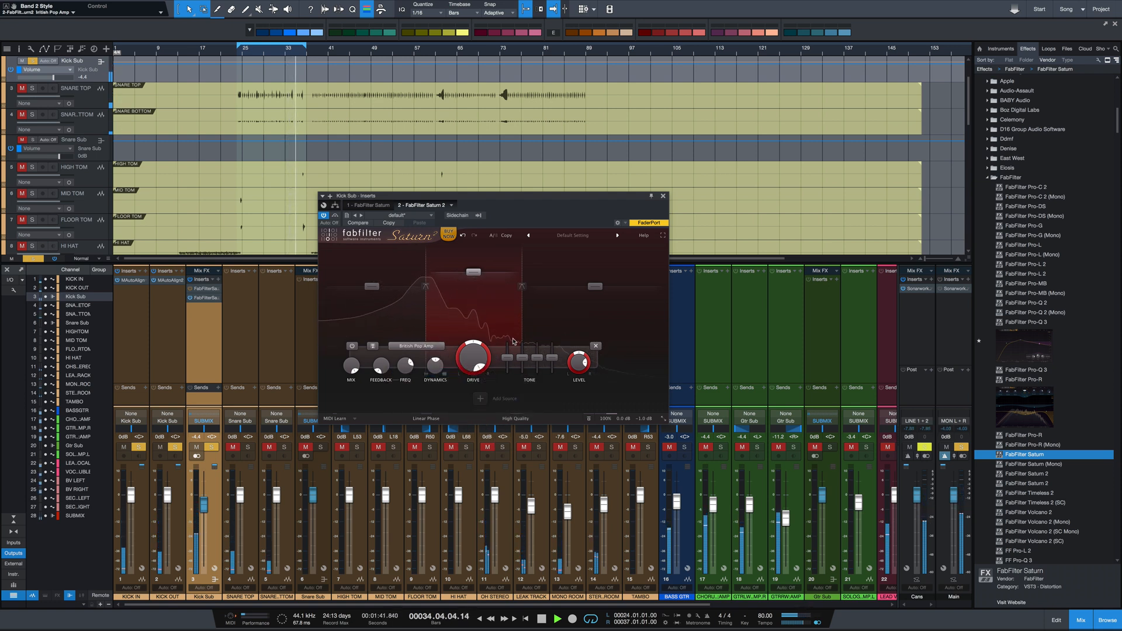
pyautogui.press('space')
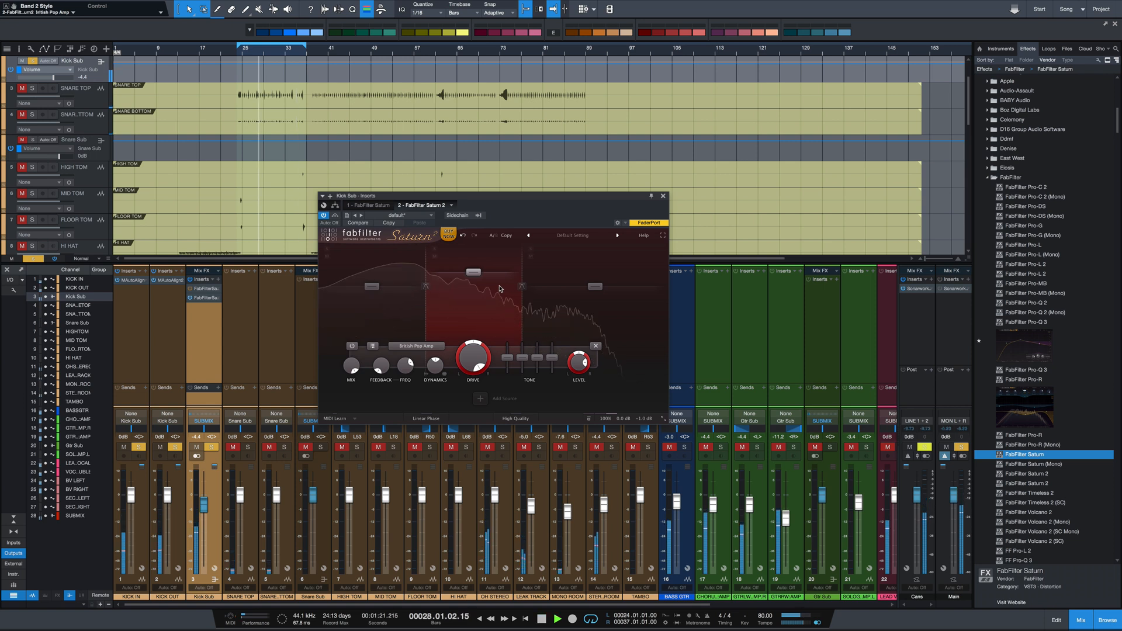
# Audition the Subtle Transformer style on band 2 during playback
pyautogui.click(417, 346)
pyautogui.moveTo(427, 381)
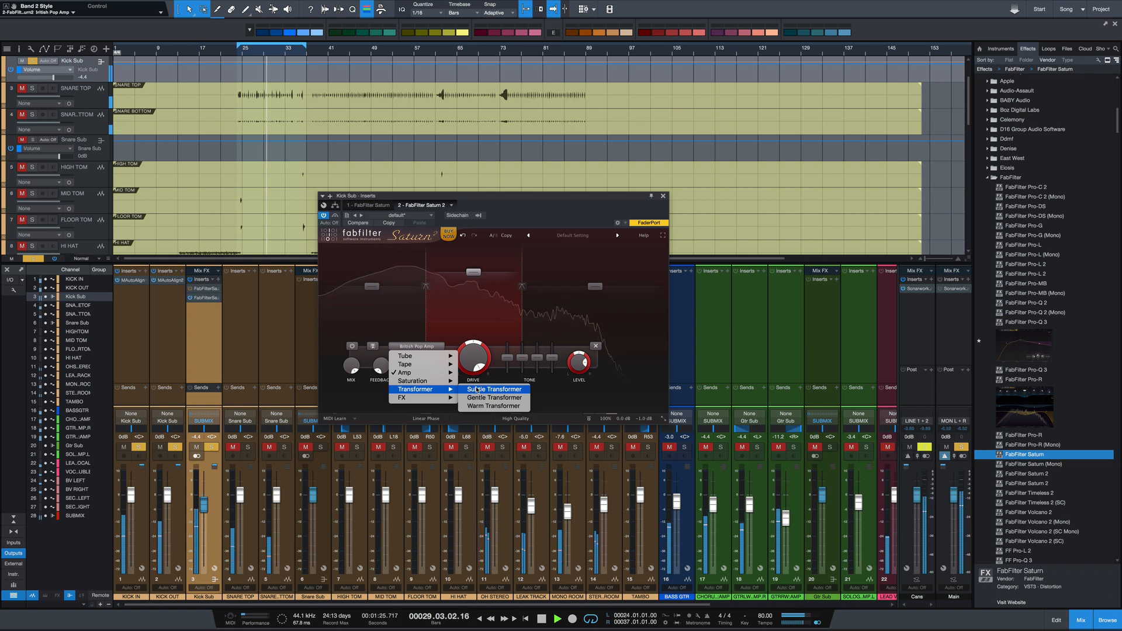
pyautogui.click(471, 389)
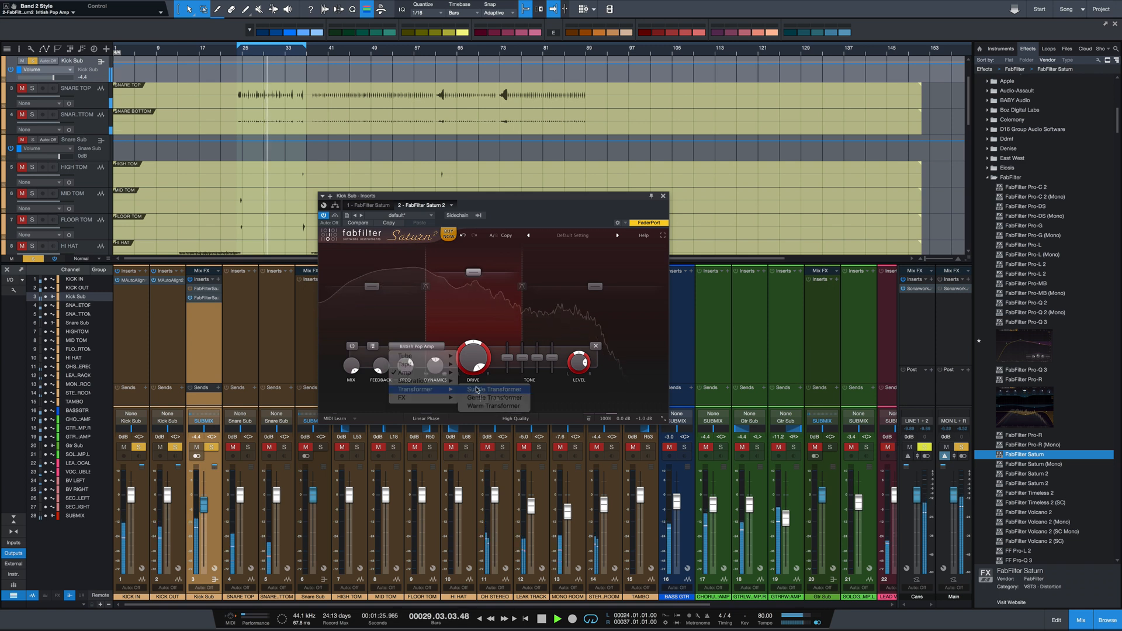
# Audition the Foldback and Breakdown FX styles on band 2, keeping Breakdown, and stop playback
pyautogui.click(416, 346)
pyautogui.moveTo(421, 397)
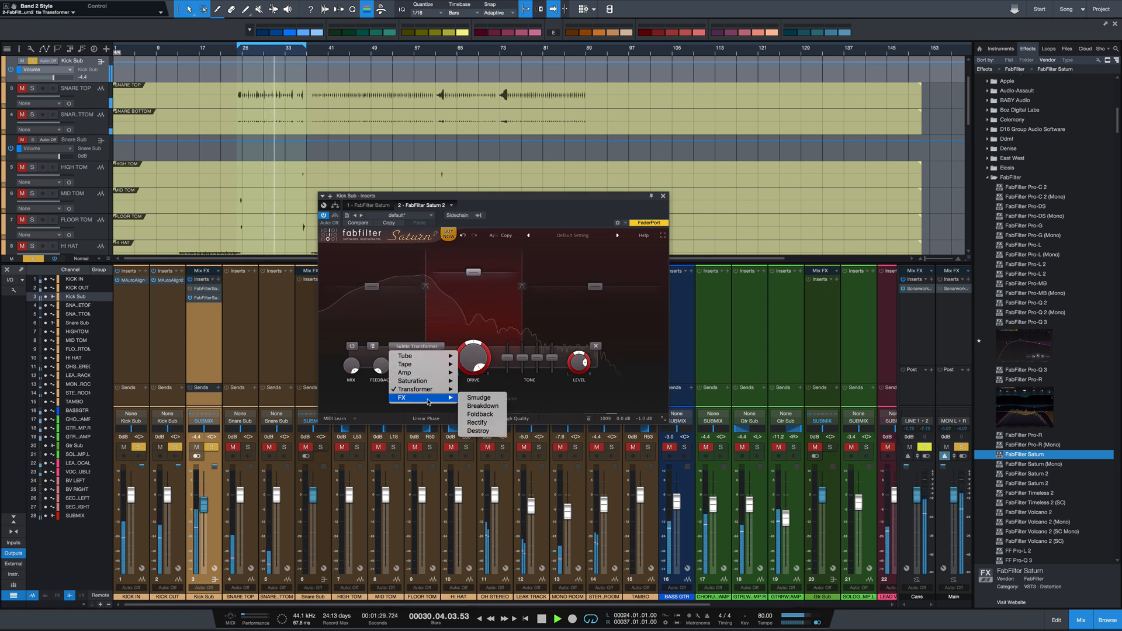
pyautogui.click(480, 414)
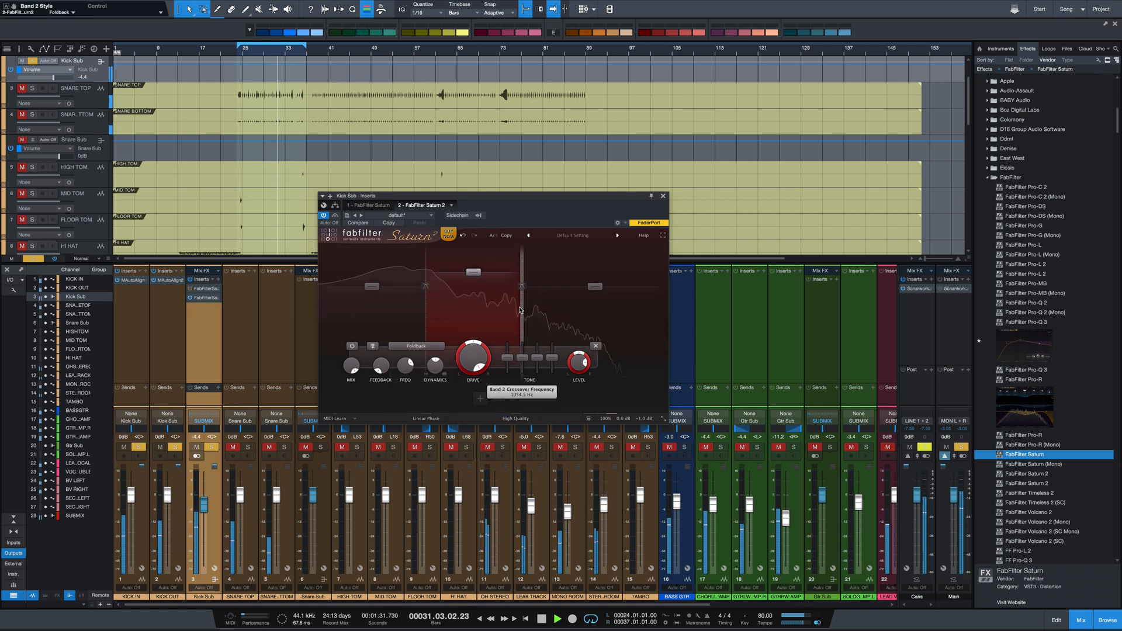
pyautogui.click(427, 349)
pyautogui.moveTo(427, 398)
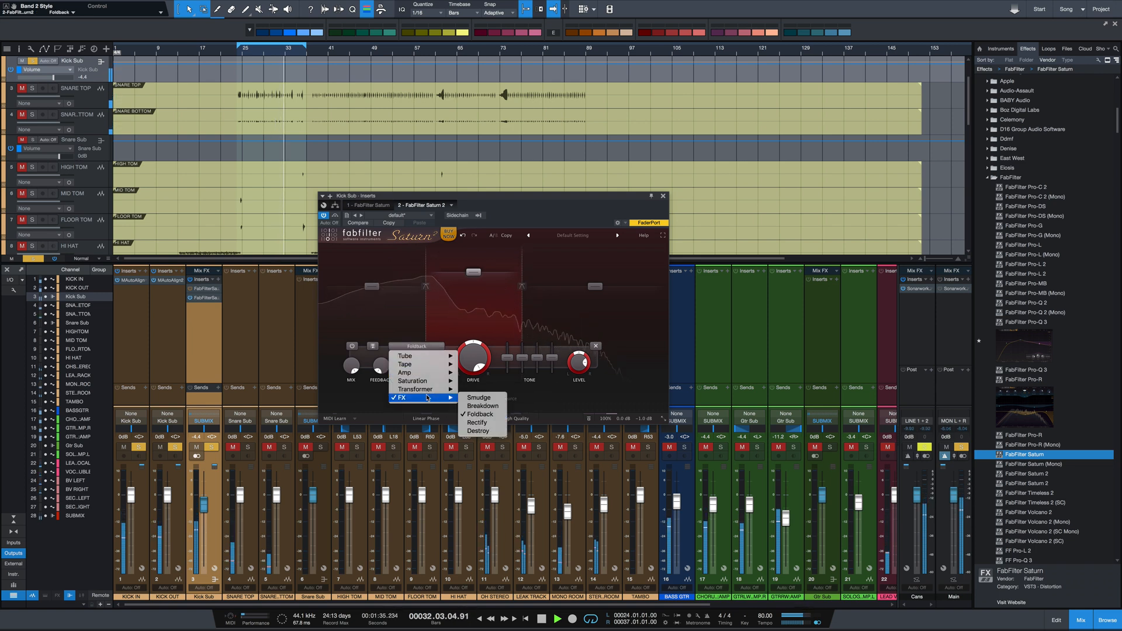
pyautogui.click(484, 406)
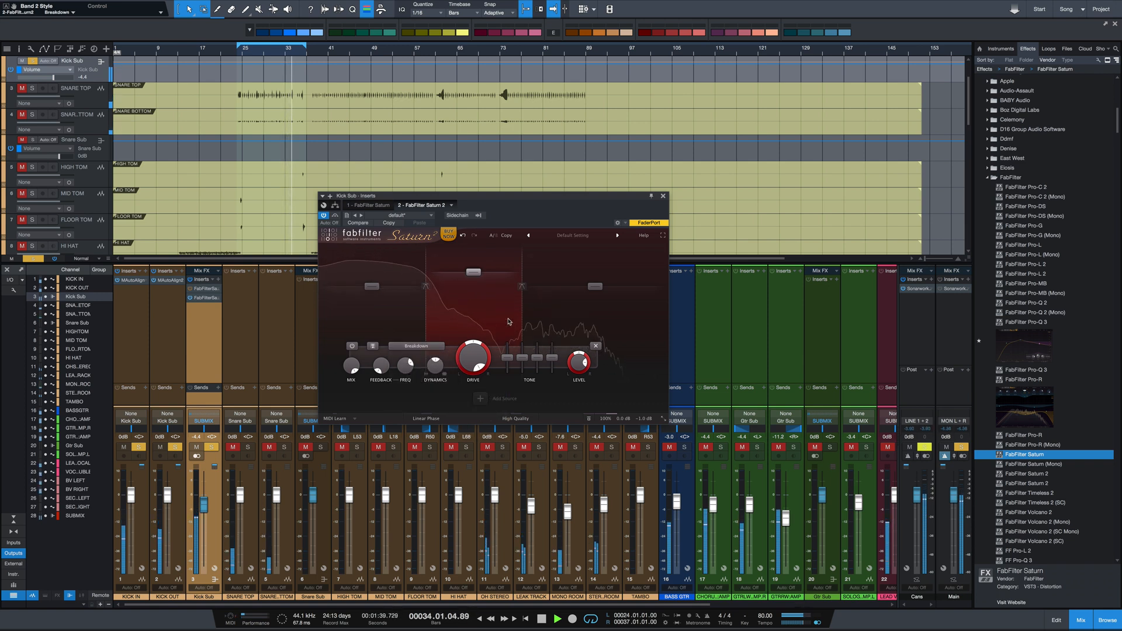
pyautogui.press('space')
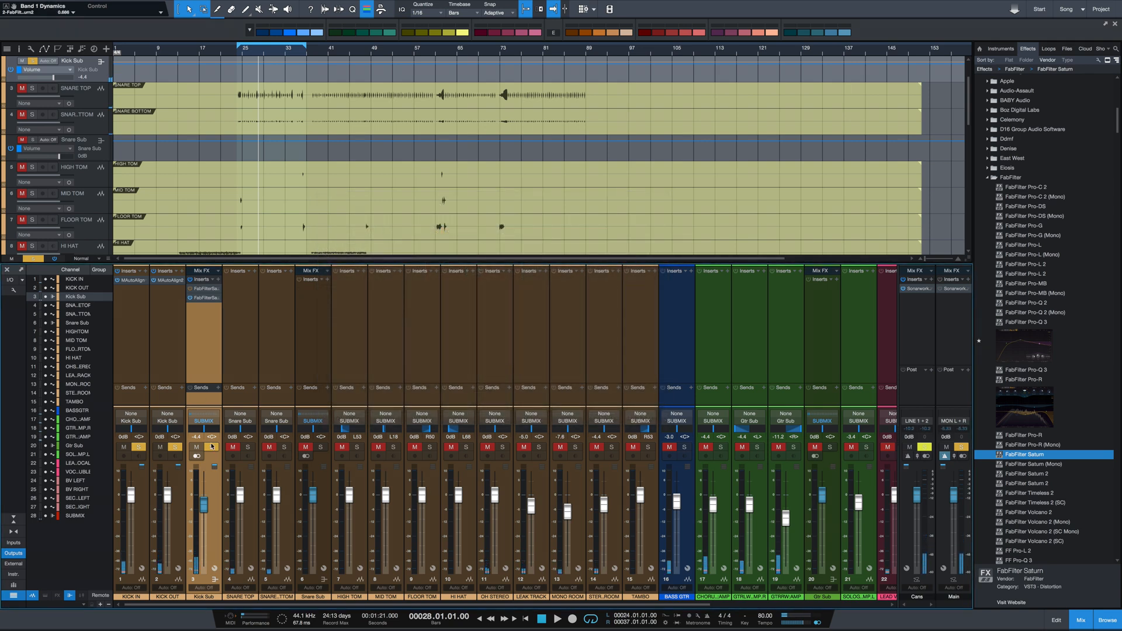
# Move the solo from Kick Sub to BASS GTR and set band 1 of its Saturn 2 to Subtle Tube
pyautogui.click(211, 447)
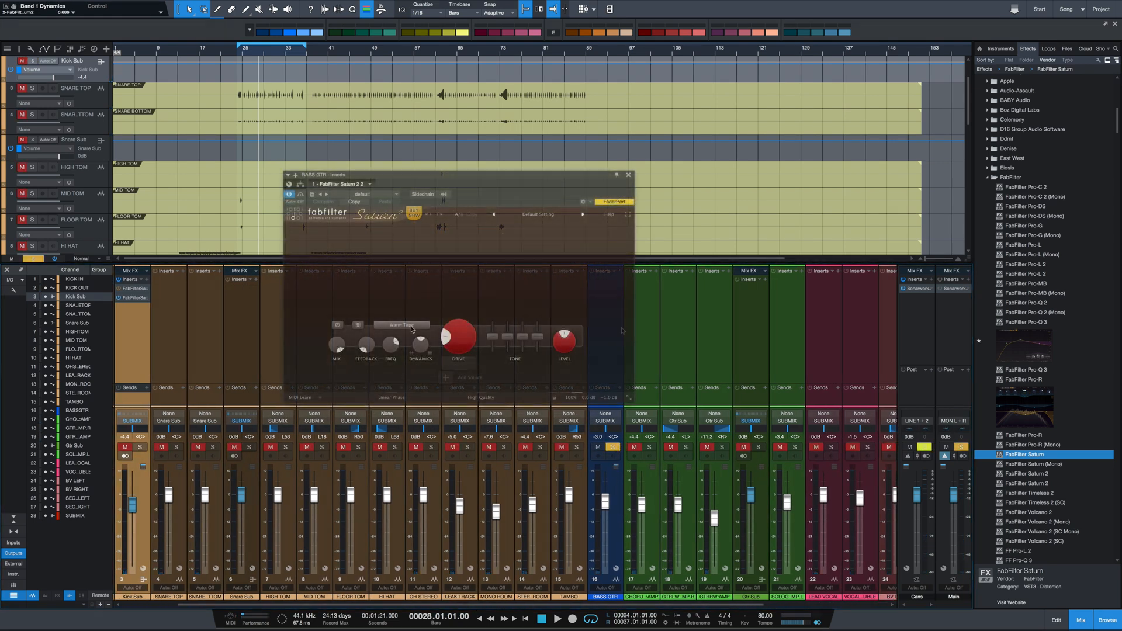
pyautogui.click(412, 325)
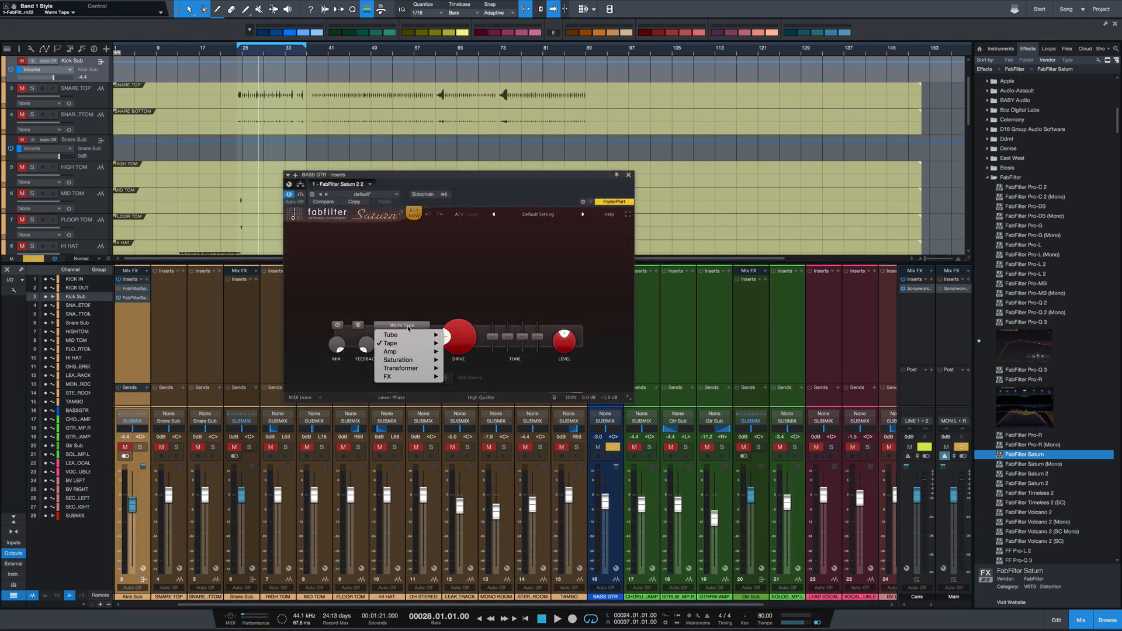
pyautogui.moveTo(410, 335)
pyautogui.click(459, 335)
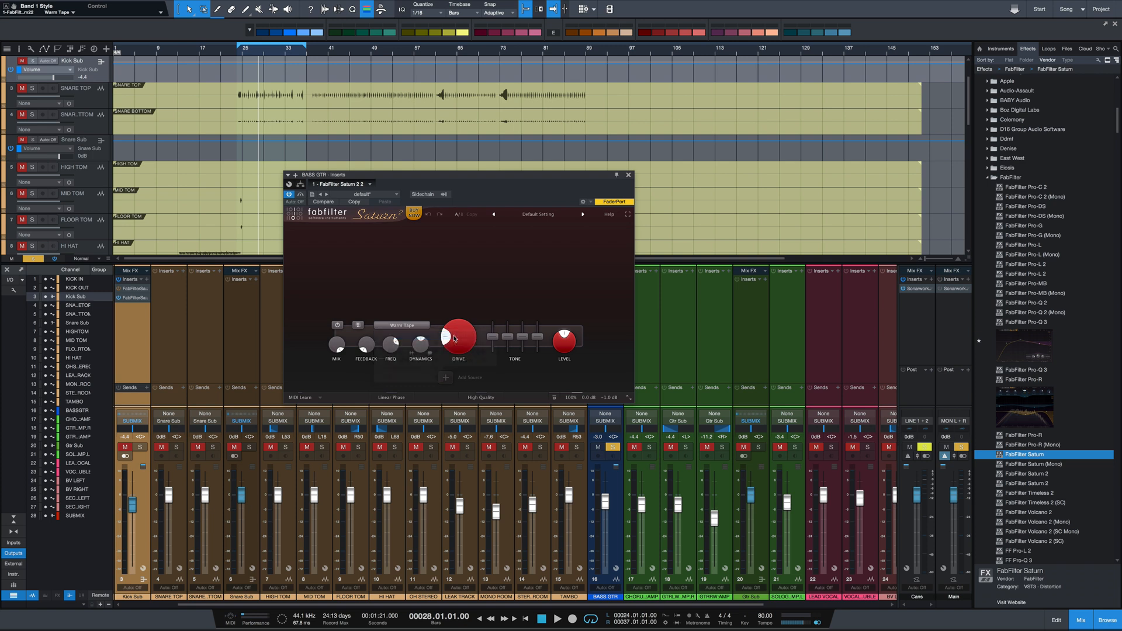
# Raise the BASS GTR band 1 drive to about 88% and compare it bypassed and enabled during playback
pyautogui.moveTo(456, 340); pyautogui.dragTo(460, 326)
pyautogui.press('space')
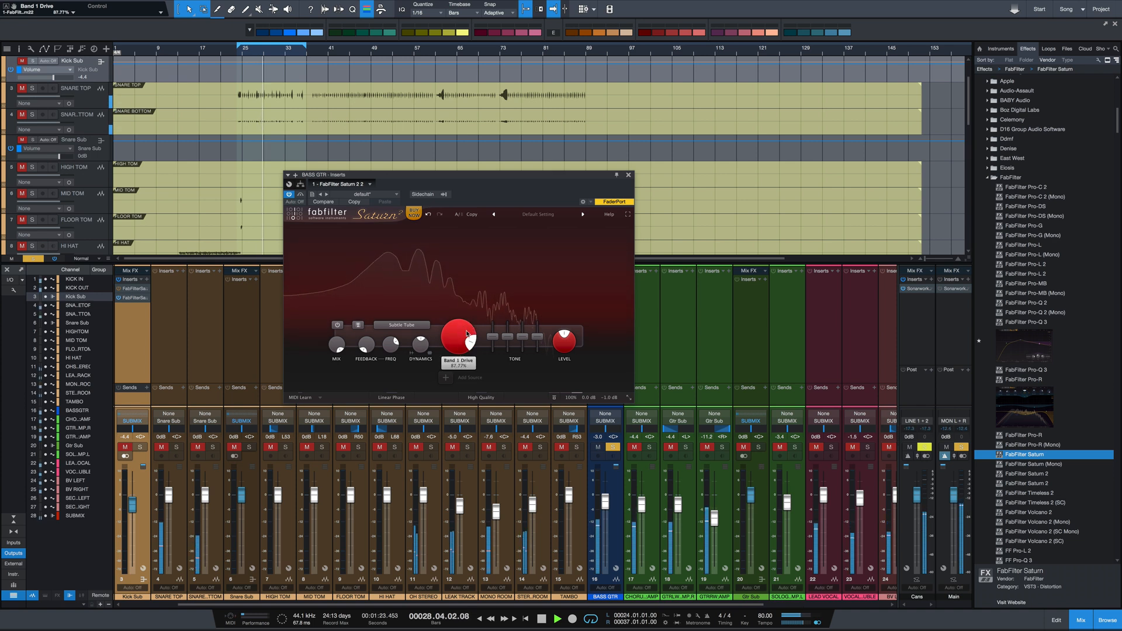
pyautogui.click(334, 326)
pyautogui.click(335, 326)
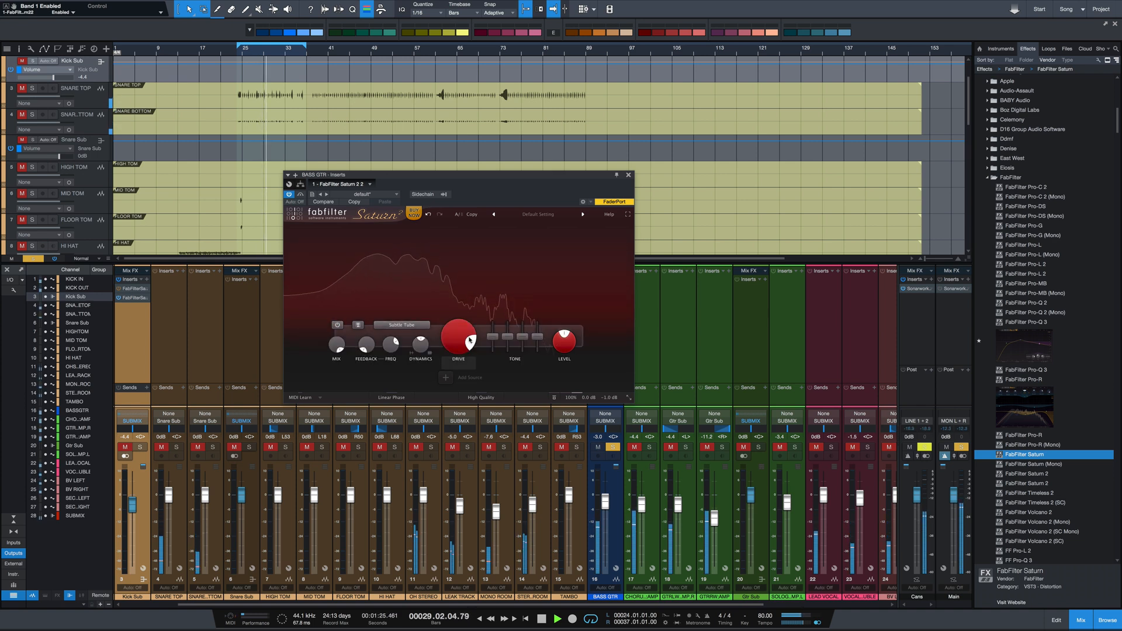
# Raise the BASS GTR band 1 drive to 100%, compare the band bypassed and enabled during playback, and stop playback
pyautogui.moveTo(499, 187); pyautogui.dragTo(438, 236)
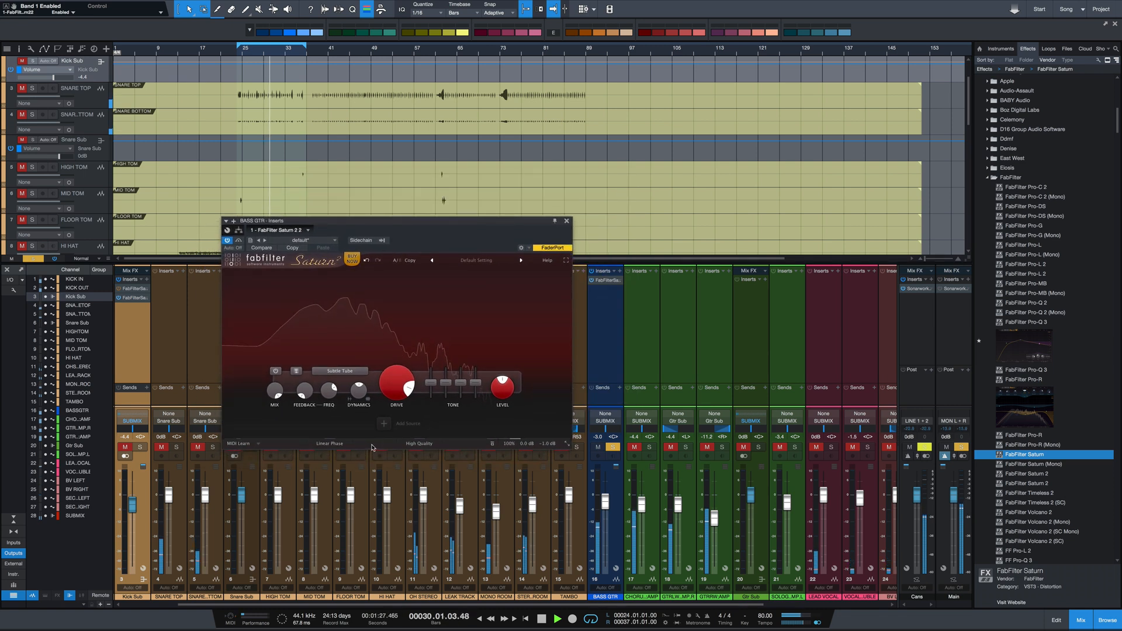
pyautogui.moveTo(391, 381); pyautogui.dragTo(391, 377)
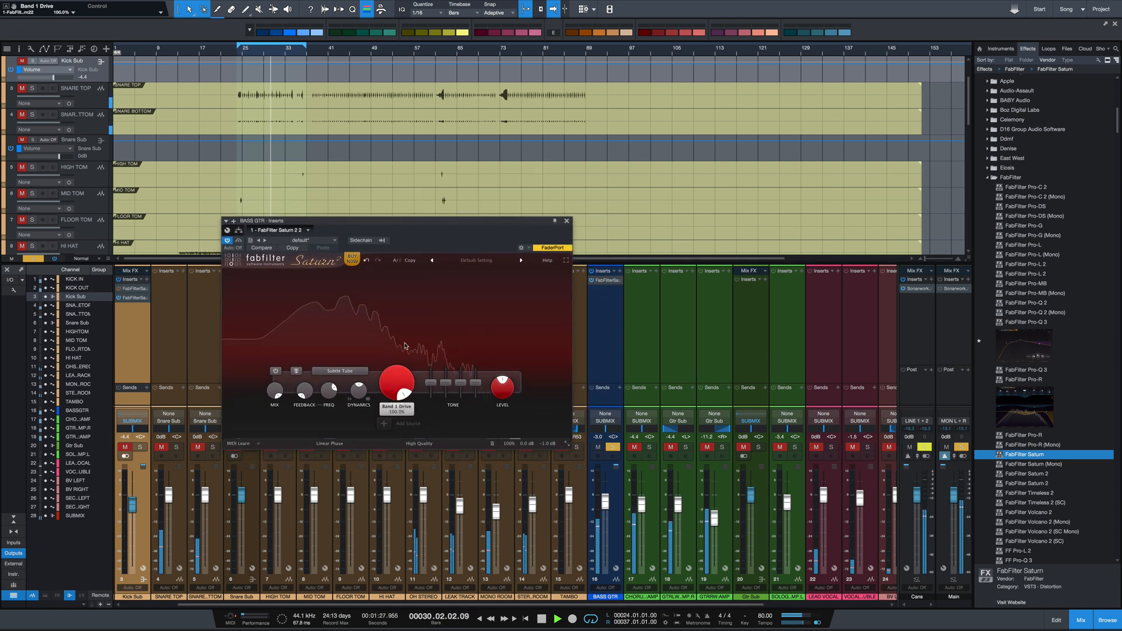
pyautogui.click(277, 373)
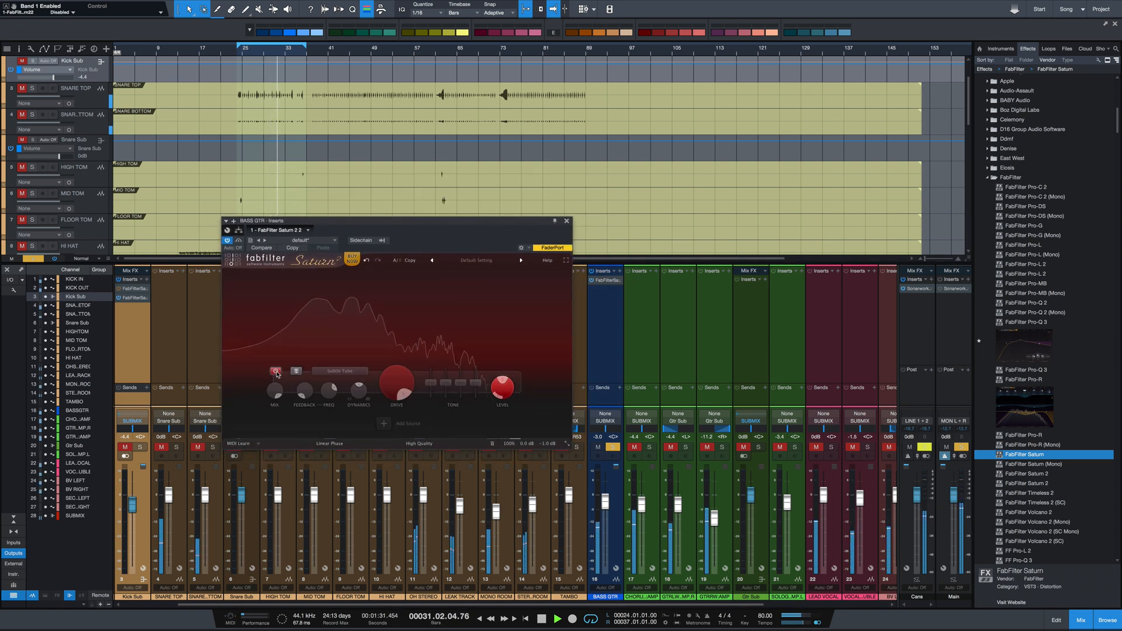
pyautogui.click(277, 373)
pyautogui.press('space')
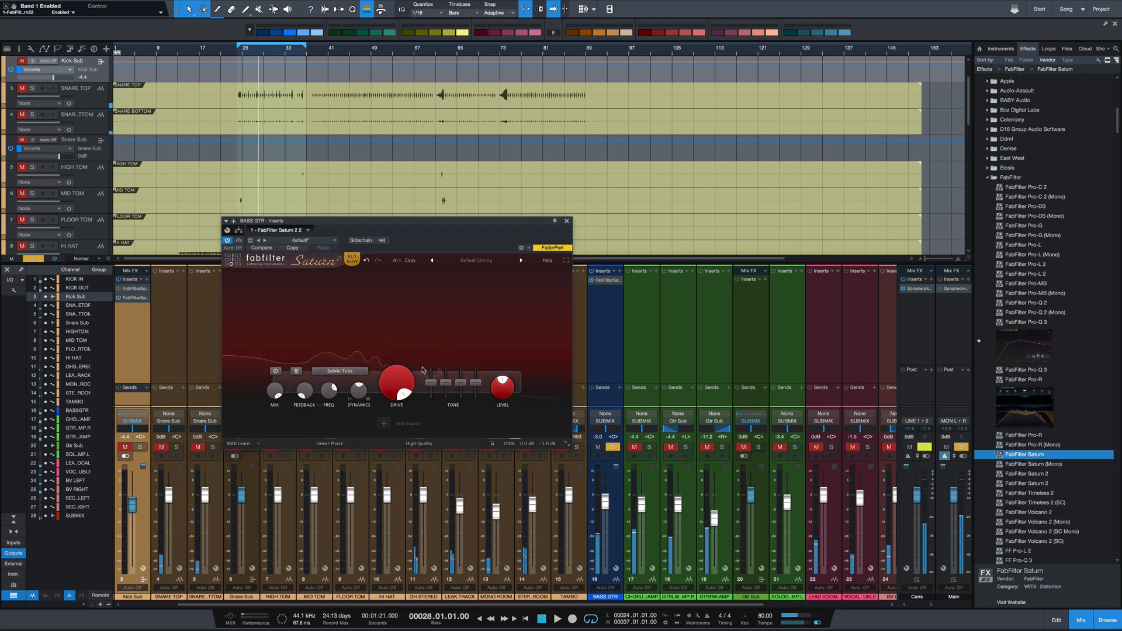
# Set band 1 to Warm Tube with about 82% drive and compare it bypassed and enabled during playback
pyautogui.moveTo(400, 376)
pyautogui.click(340, 371)
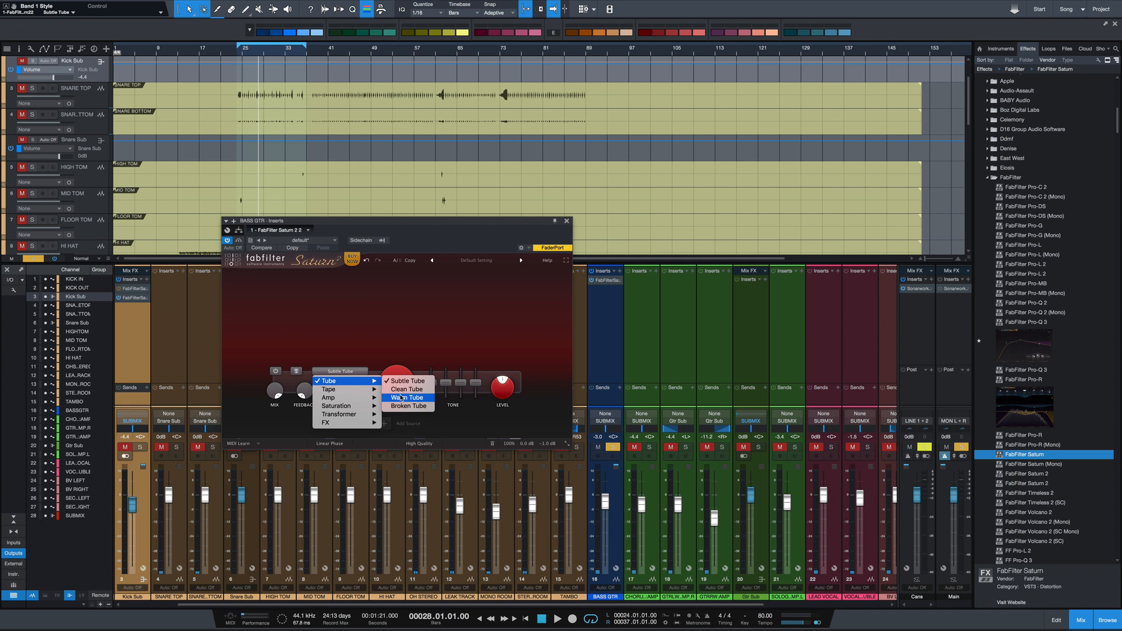
pyautogui.click(397, 386)
pyautogui.press('space')
pyautogui.moveTo(397, 382); pyautogui.dragTo(398, 407)
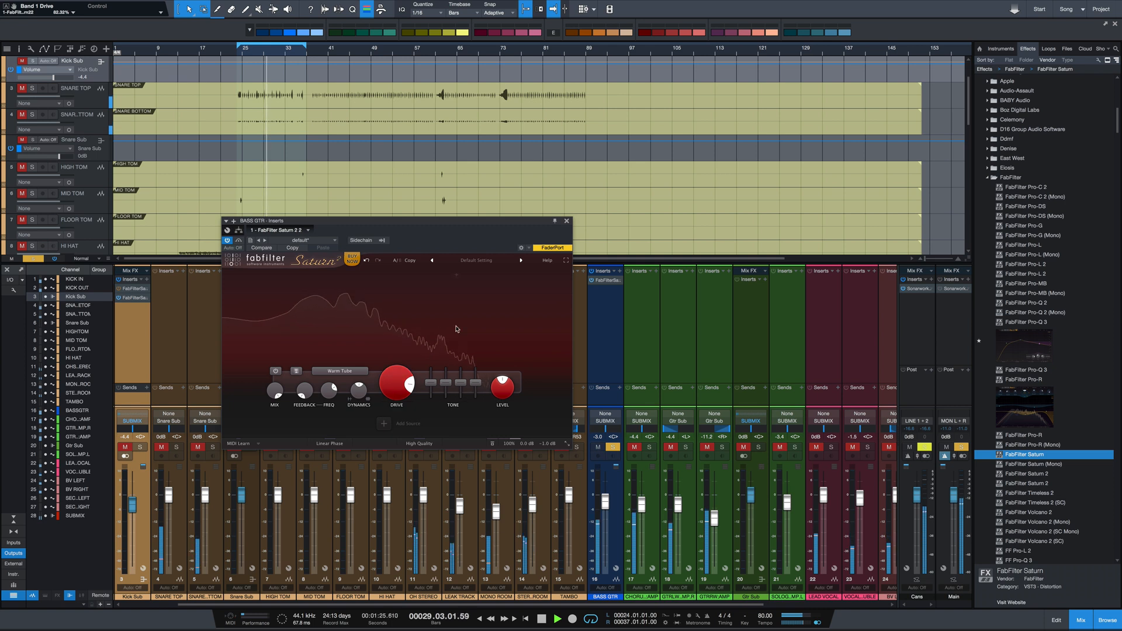
pyautogui.click(275, 372)
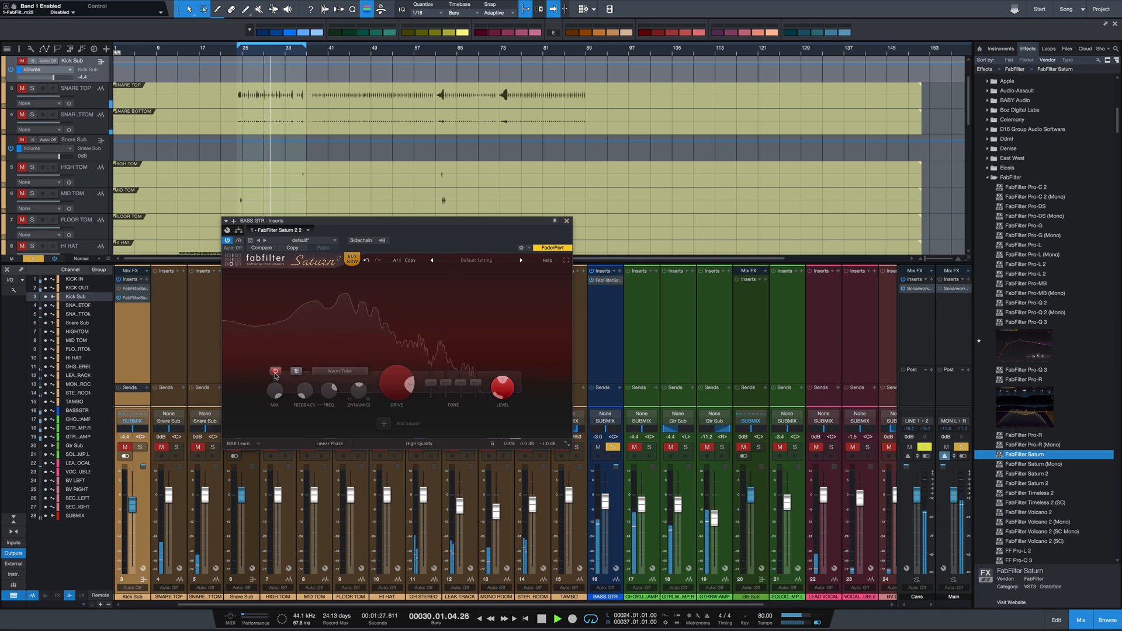
pyautogui.click(275, 373)
pyautogui.press('space')
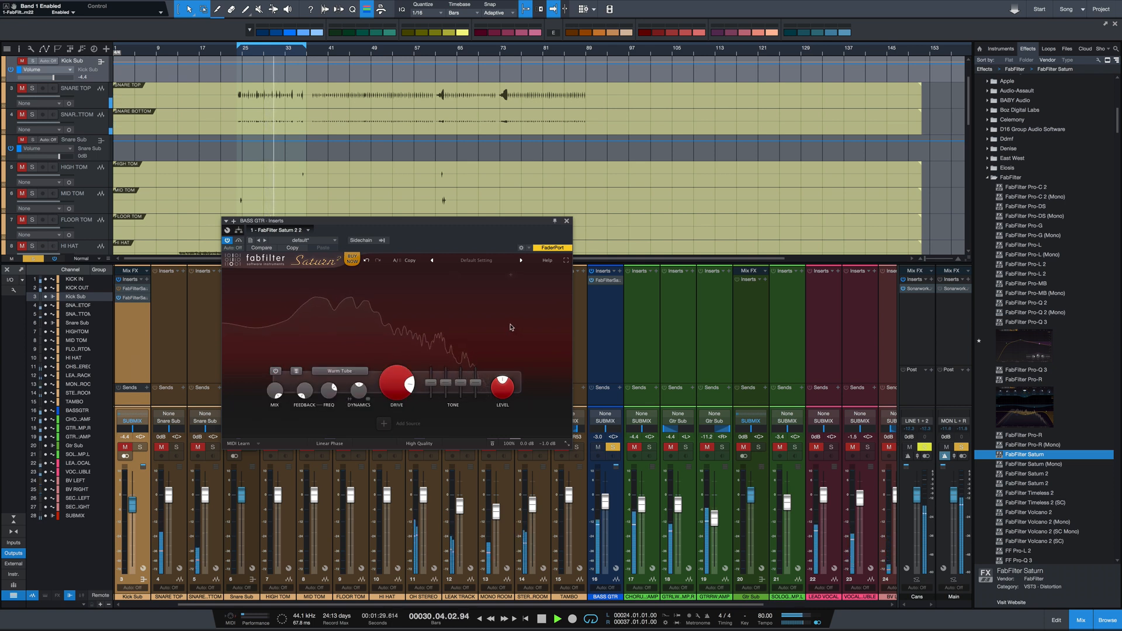
# Add an envelope follower, assign it to the band 1 drive, and start playback to audition the modulation
pyautogui.click(384, 424)
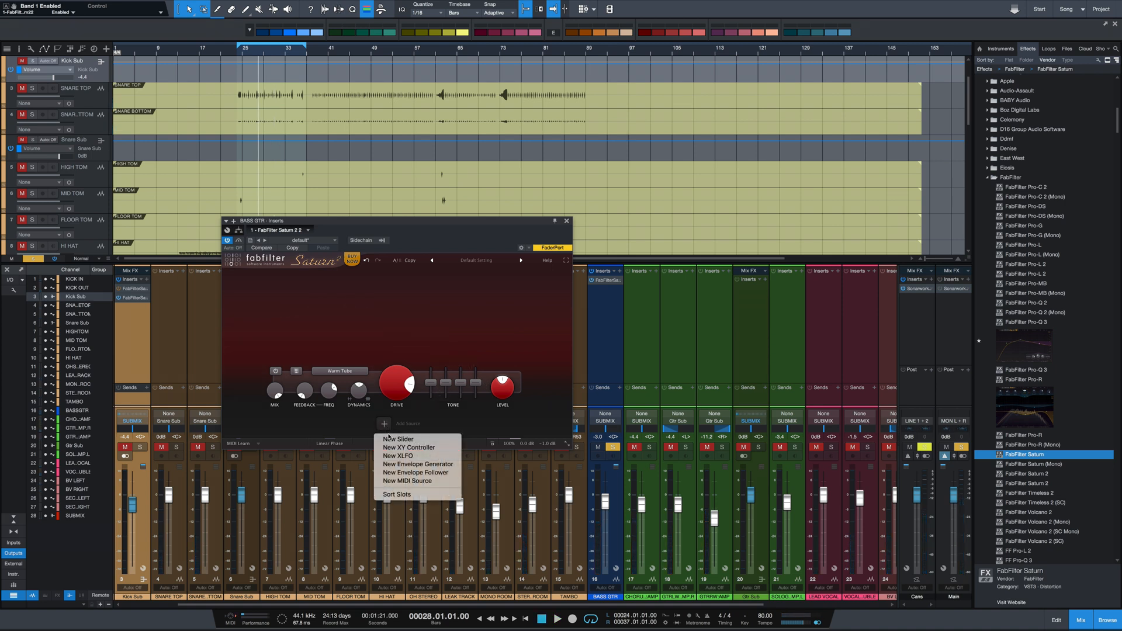
pyautogui.click(415, 472)
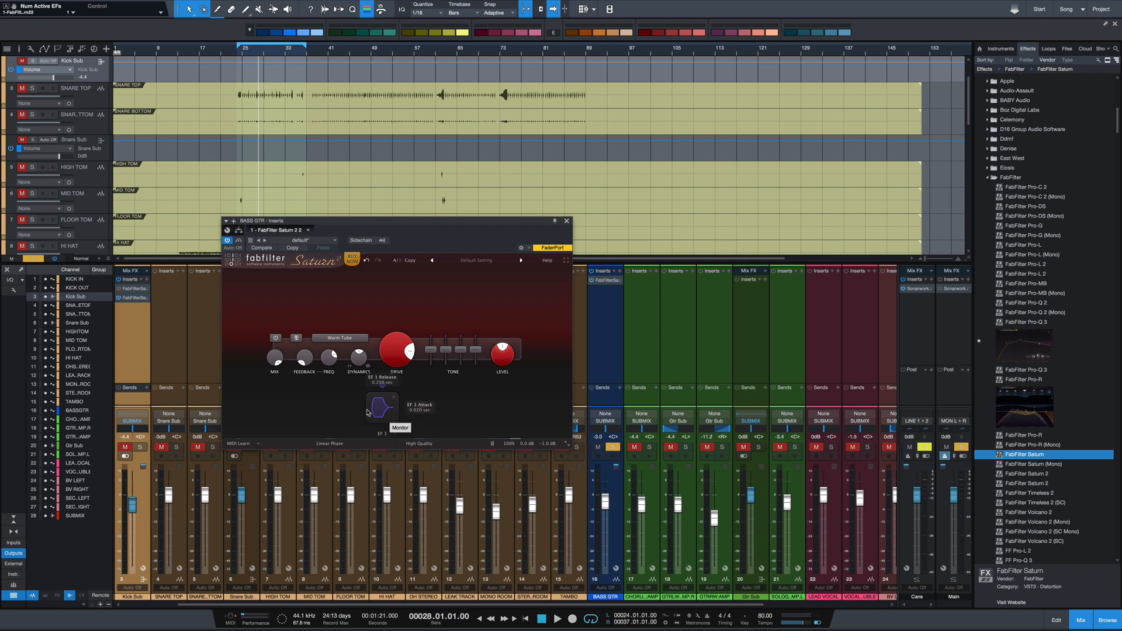
pyautogui.moveTo(382, 385); pyautogui.dragTo(397, 351)
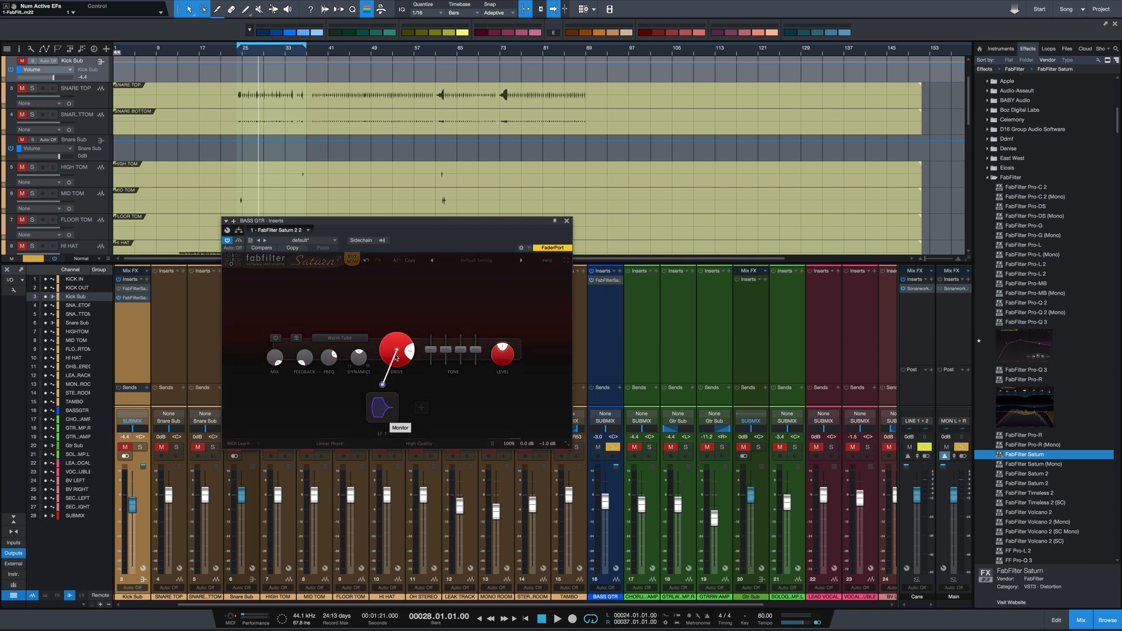
pyautogui.press('space')
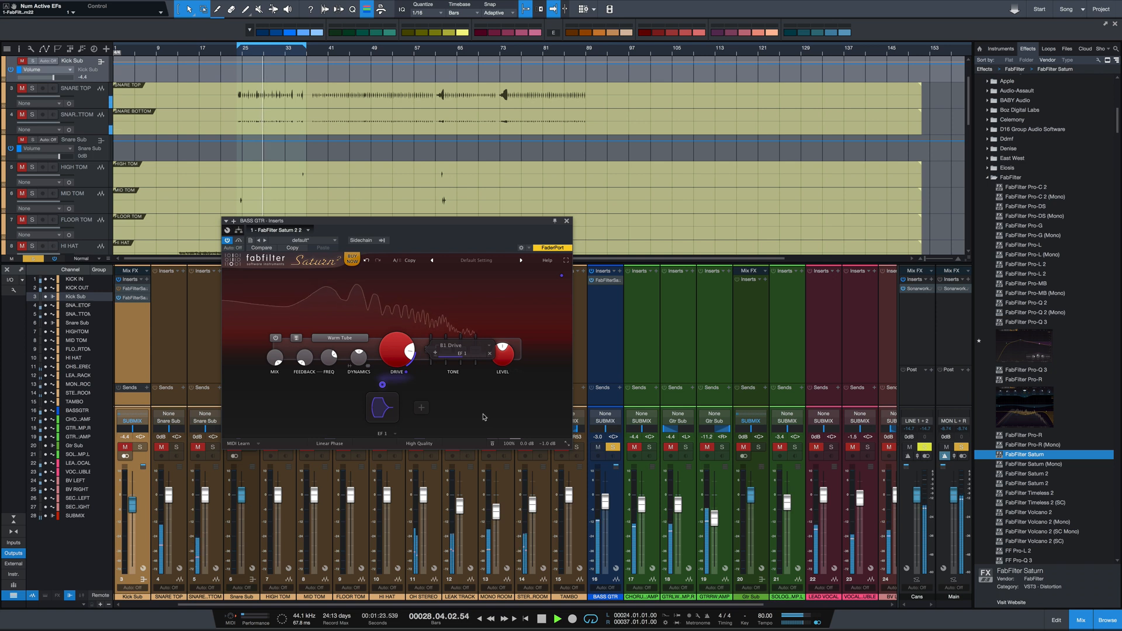
# Remove the envelope follower's assignment to the band 1 drive, audition the bass without it, and close the BASS GTR plug-in window
pyautogui.moveTo(374, 419)
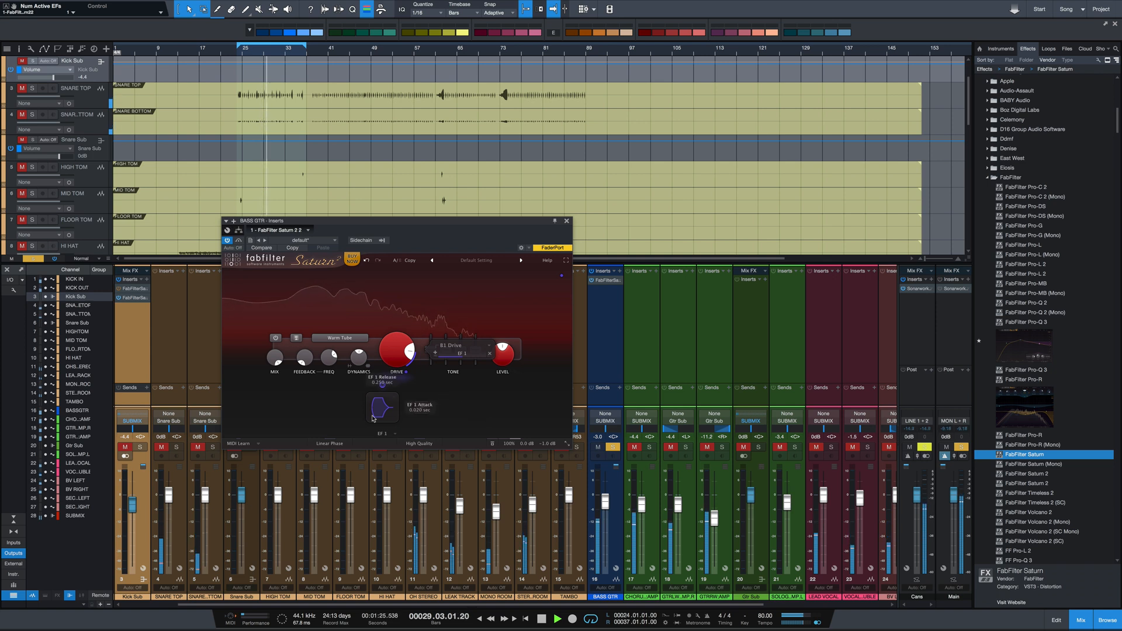
pyautogui.moveTo(405, 367)
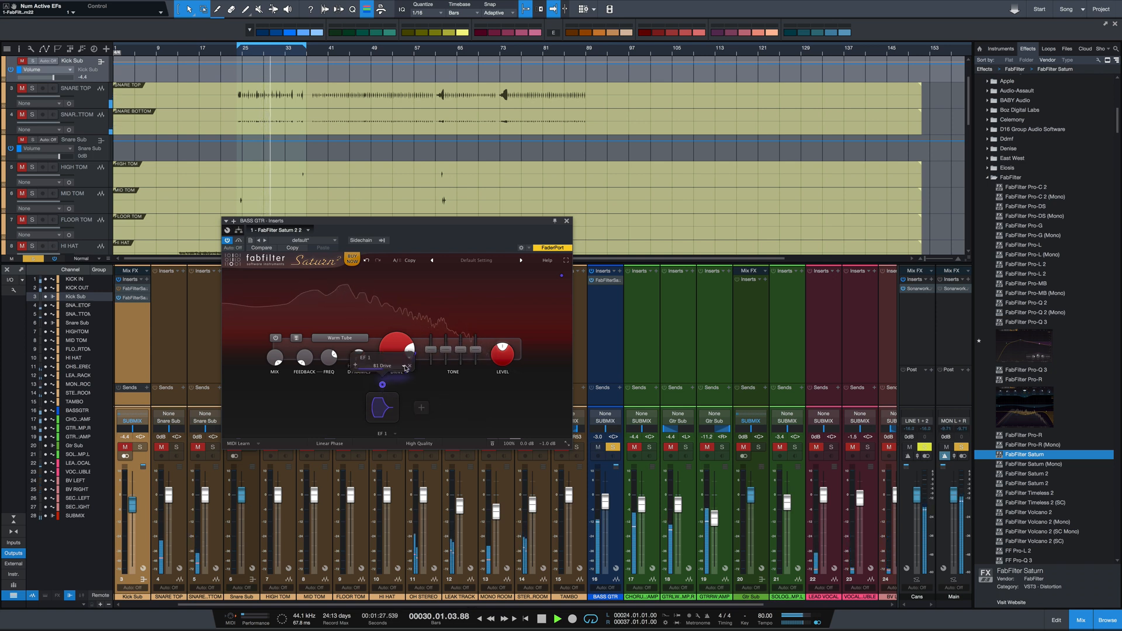
pyautogui.press('space')
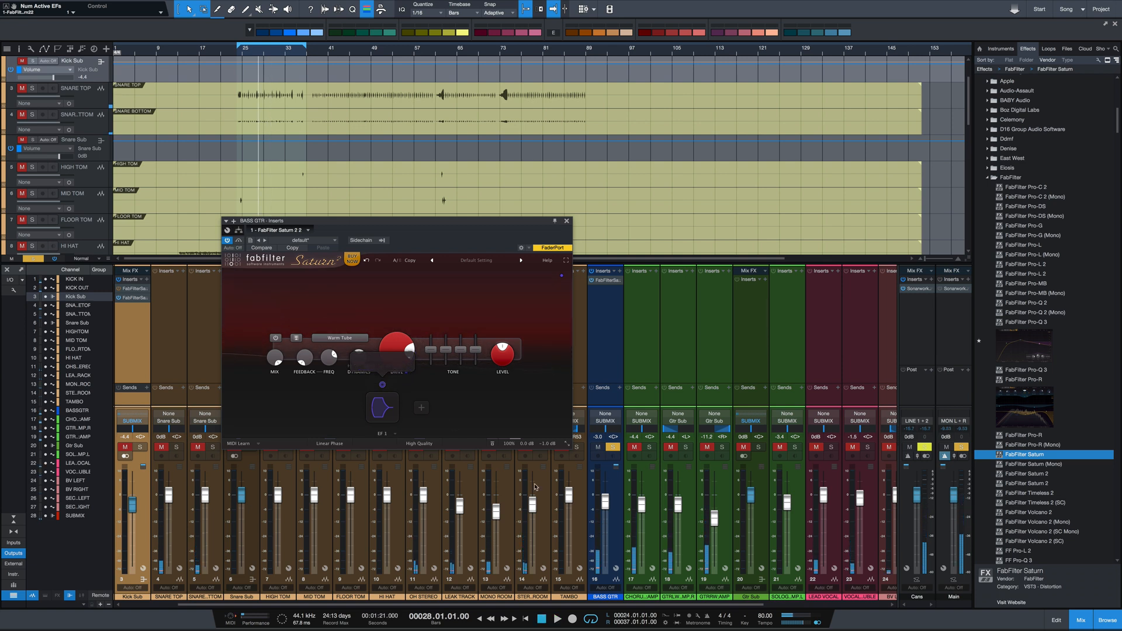
pyautogui.press('space')
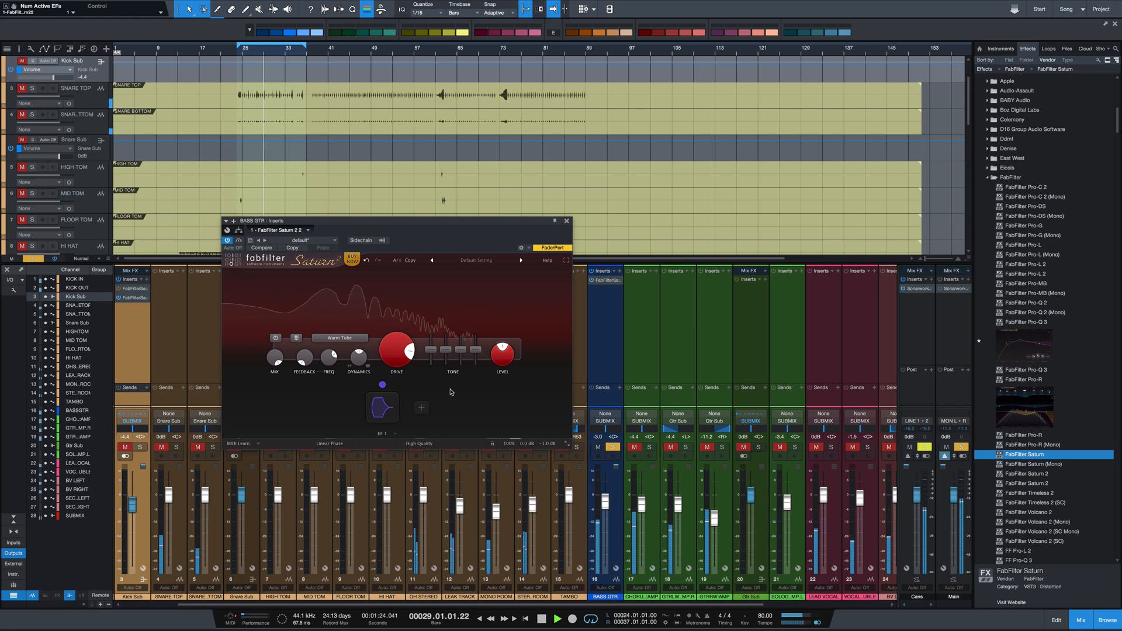
pyautogui.press('space')
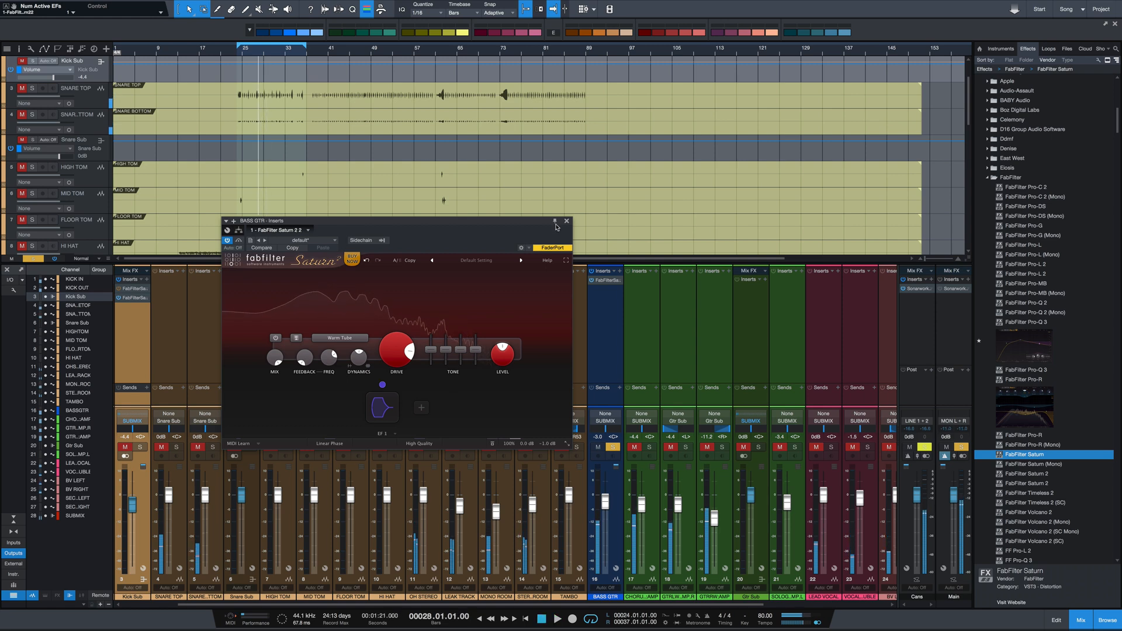
pyautogui.click(566, 221)
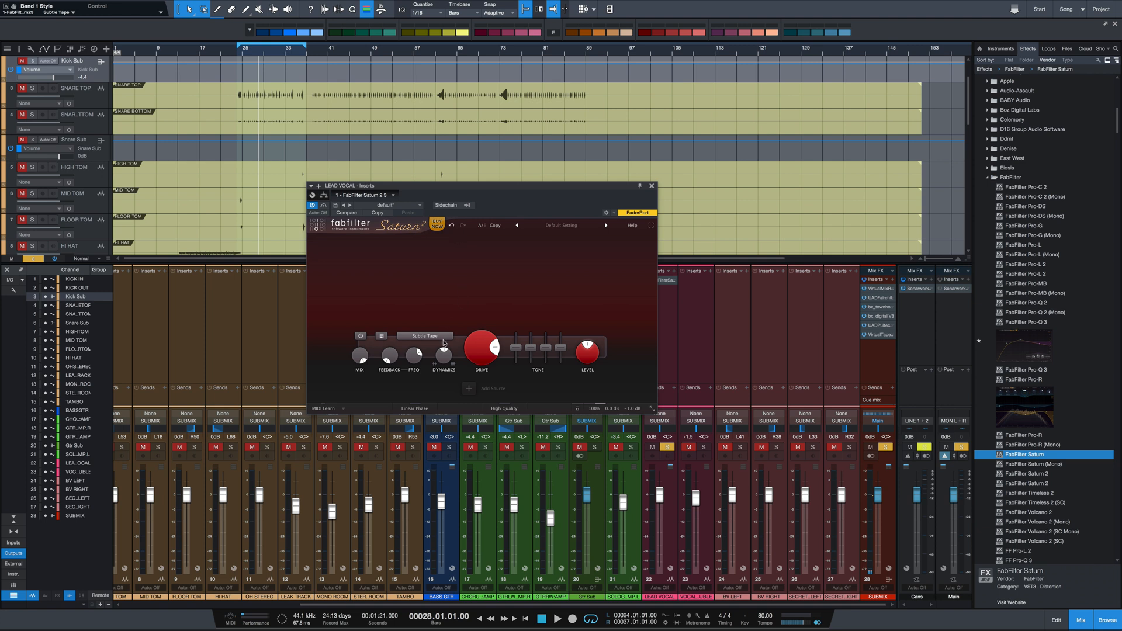
# Set band 1 of Saturn 2 on the LEAD VOCAL channel to the American Tweed Amp style
pyautogui.click(443, 339)
pyautogui.moveTo(444, 363)
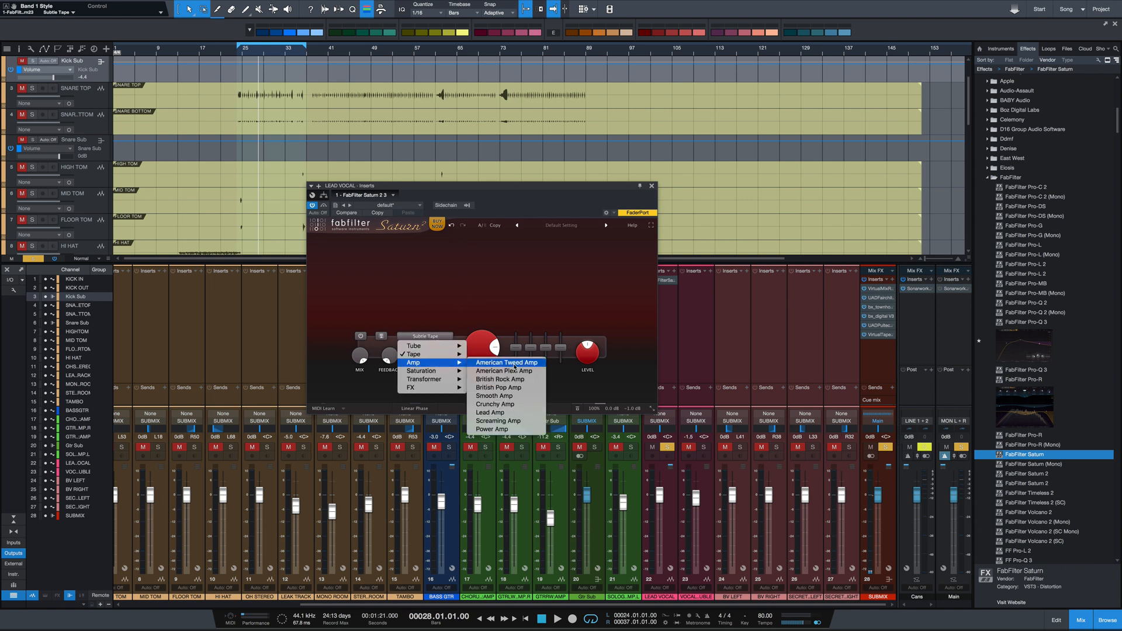
pyautogui.click(514, 363)
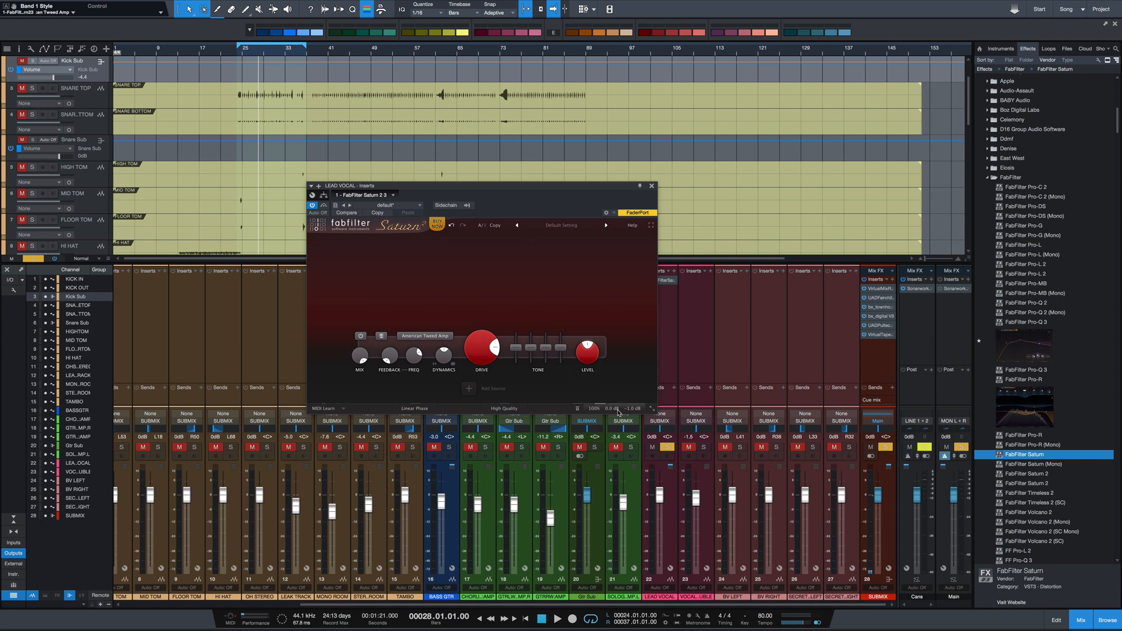
# Raise the LEAD VOCAL band 1 drive to about 74% and lower the overall mix to about 39% during playback
pyautogui.moveTo(618, 412)
pyautogui.moveTo(480, 346); pyautogui.dragTo(481, 315)
pyautogui.press('space')
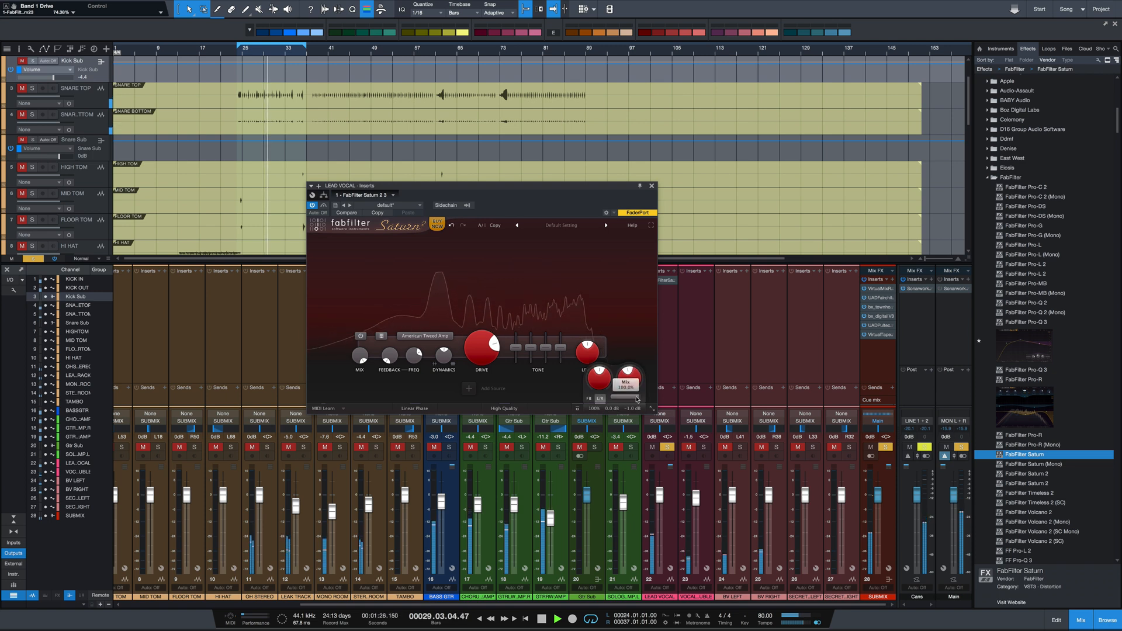
pyautogui.moveTo(637, 399); pyautogui.dragTo(568, 399)
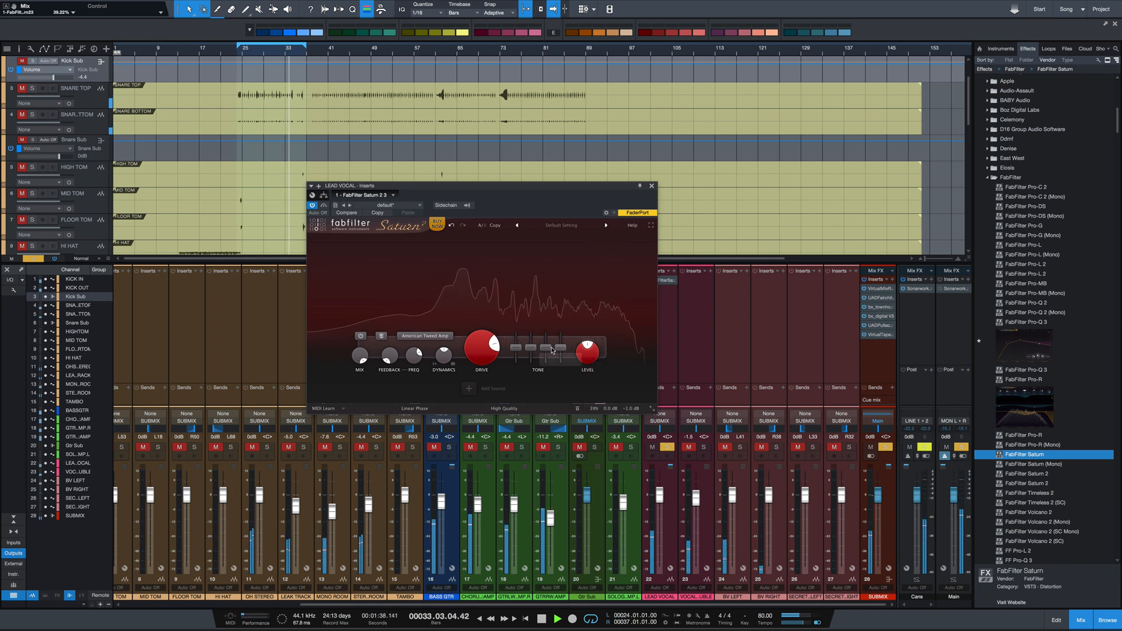
# Raise the band 1 mid tone by about 1.3 dB, add a little feedback, and stop playback
pyautogui.moveTo(552, 348)
pyautogui.moveTo(531, 347); pyautogui.dragTo(531, 347)
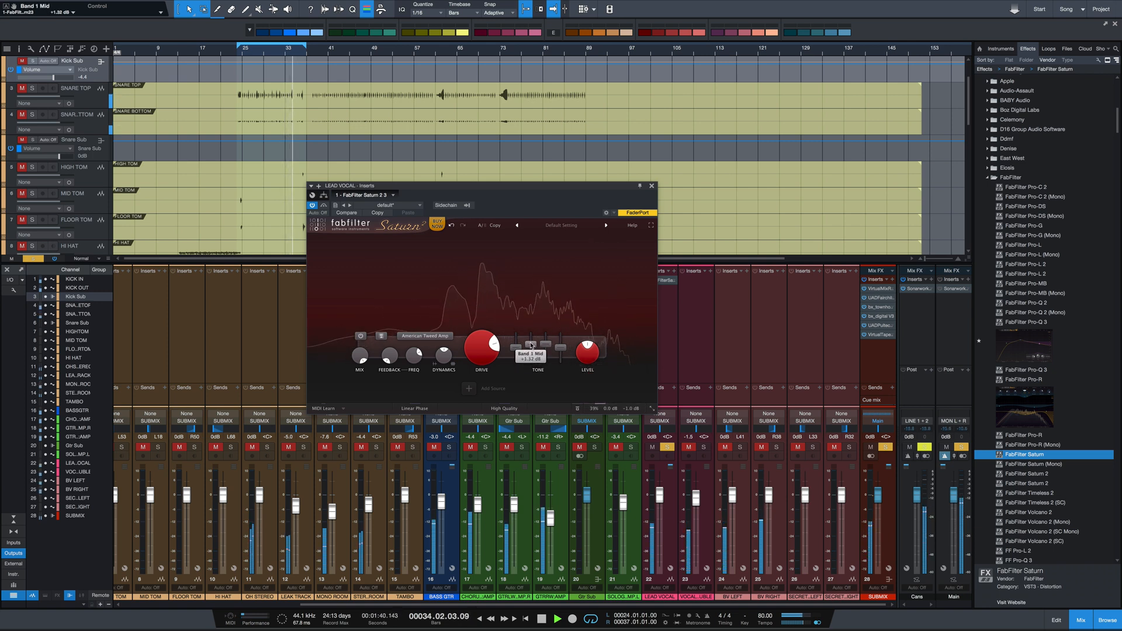
pyautogui.moveTo(390, 353)
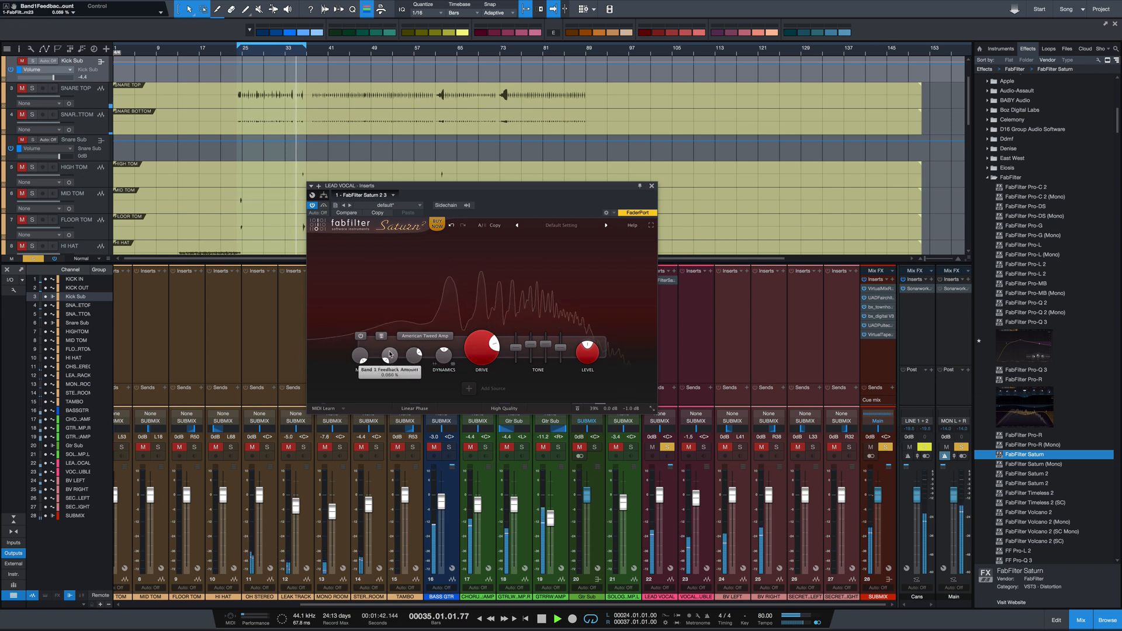
pyautogui.moveTo(389, 353); pyautogui.dragTo(390, 346)
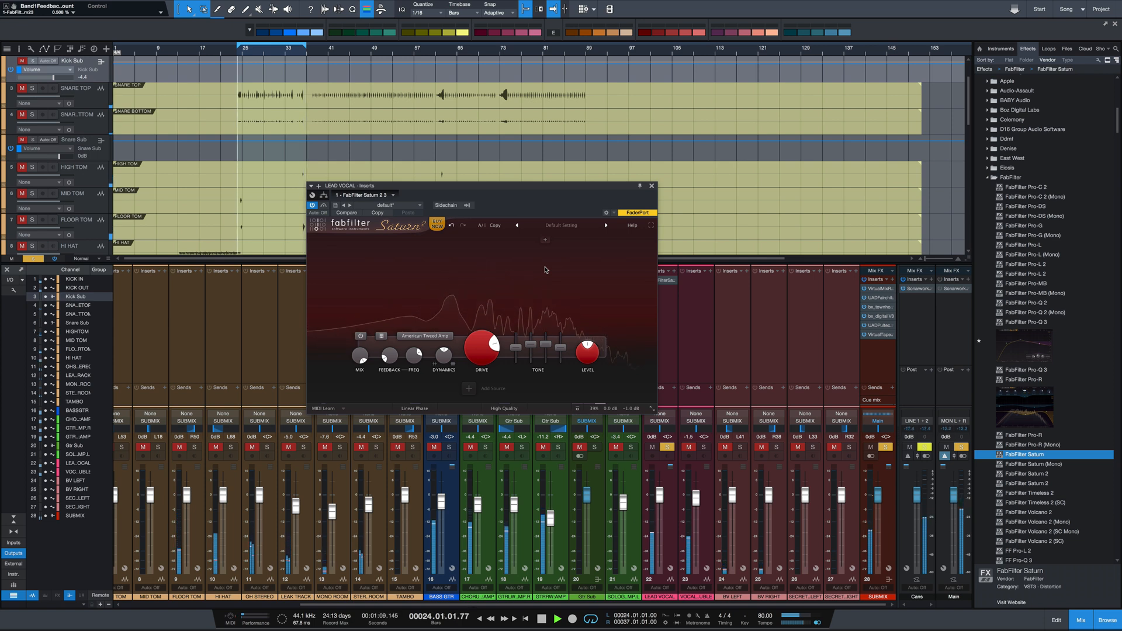
pyautogui.press('space')
# Return the overall mix to 100%, and try a lower band 1 mix before restoring it to 100%
pyautogui.moveTo(611, 411)
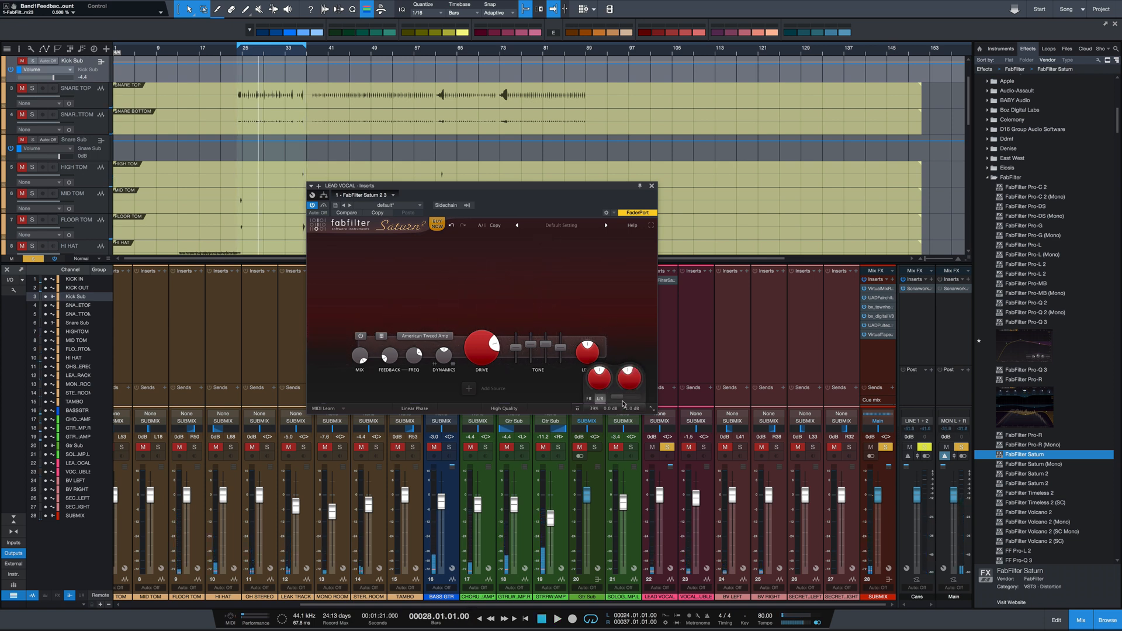
pyautogui.moveTo(623, 399); pyautogui.dragTo(641, 400)
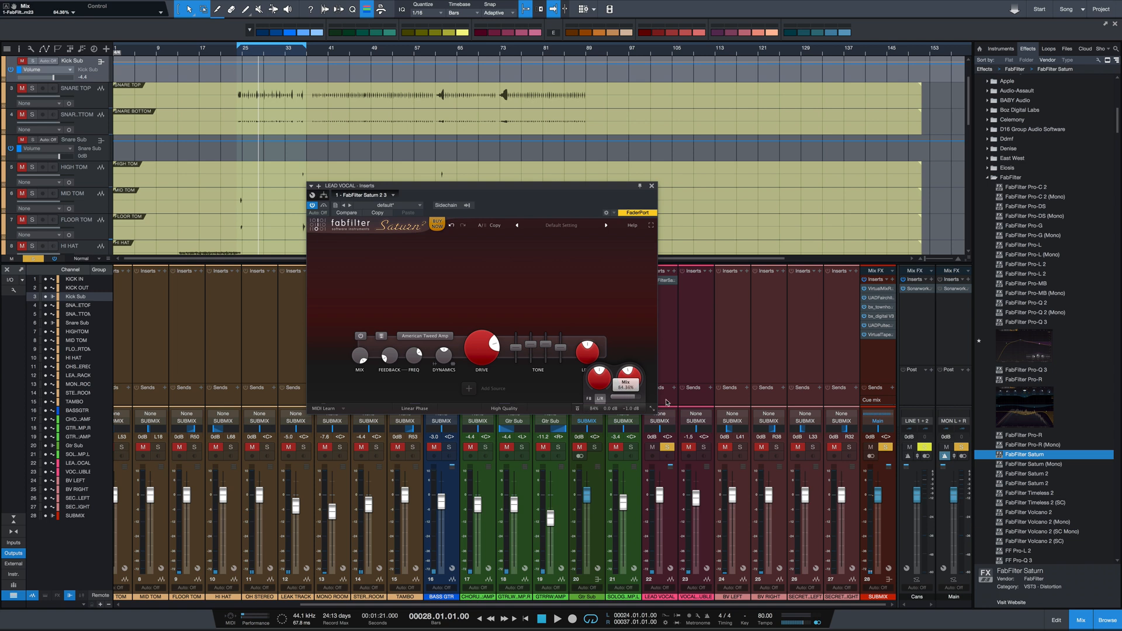
pyautogui.moveTo(357, 357)
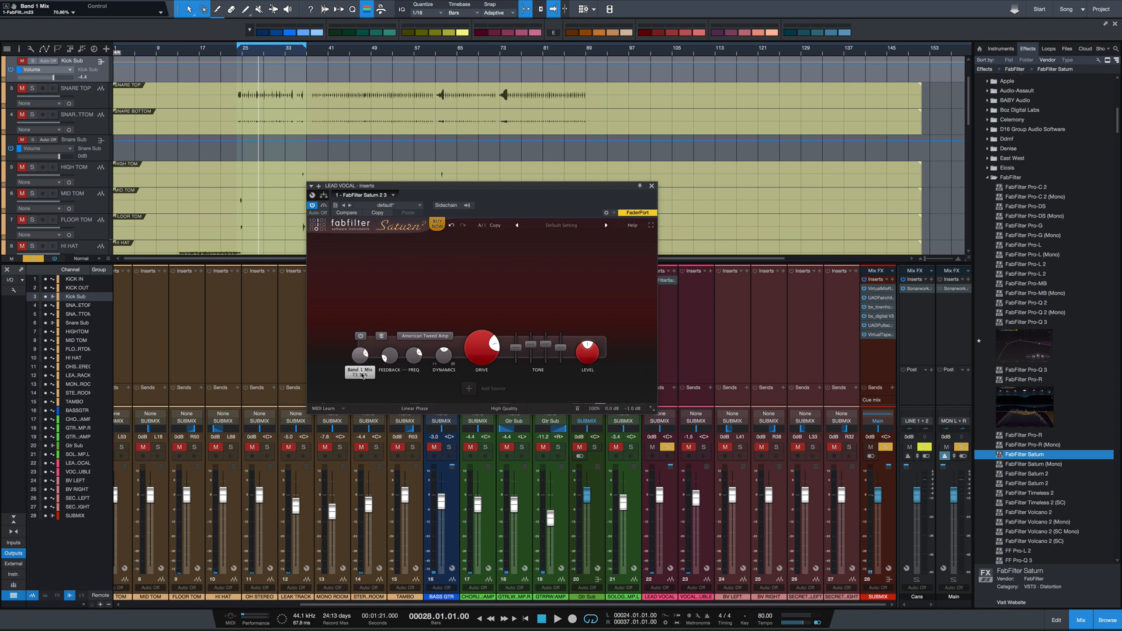
pyautogui.moveTo(361, 375); pyautogui.dragTo(364, 352)
pyautogui.moveTo(532, 188); pyautogui.dragTo(574, 190)
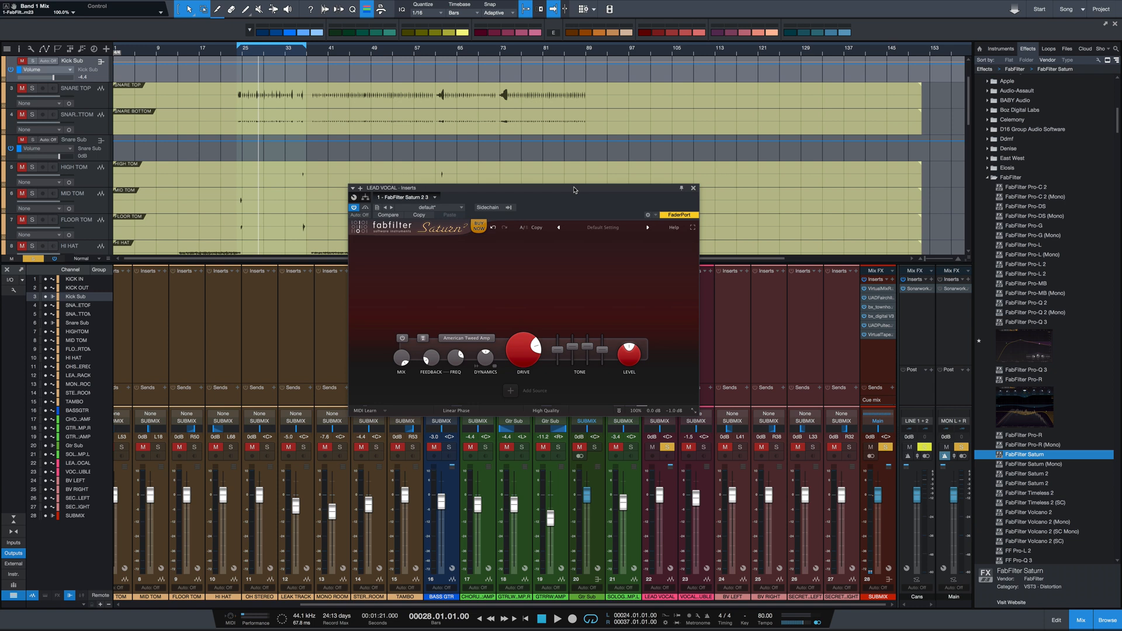